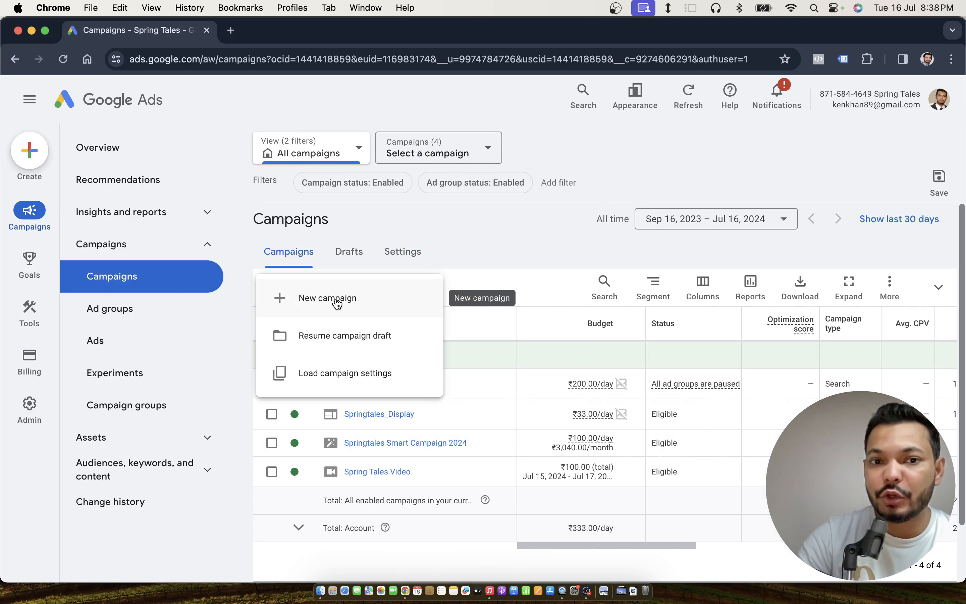
- Start creating a new campaign
{"action": "left_click", "coordinate": [337, 304]}
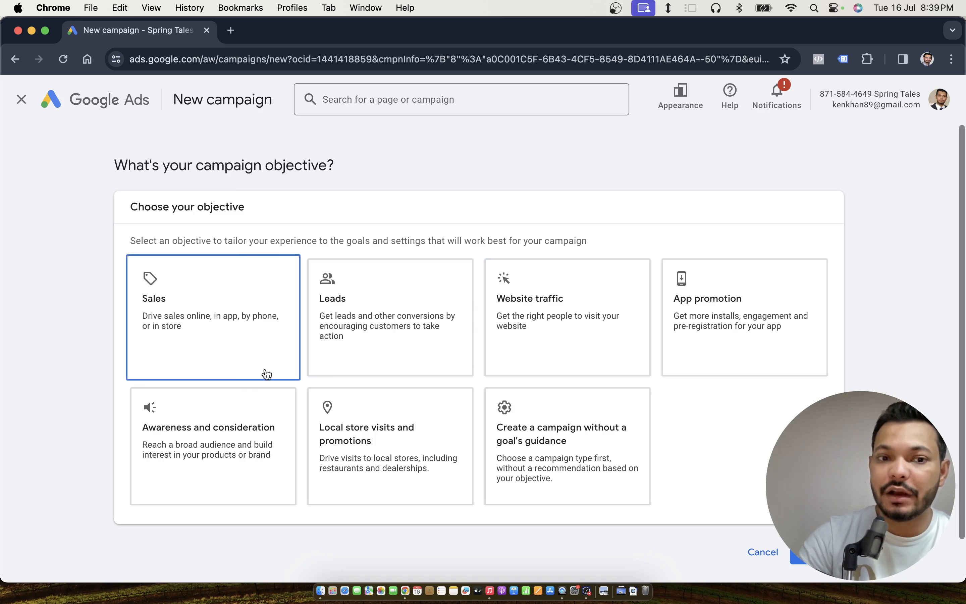
- Try the Awareness and consideration objective with the Video campaign type and review the campaign subtypes it offers
{"action": "left_click", "coordinate": [259, 393]}
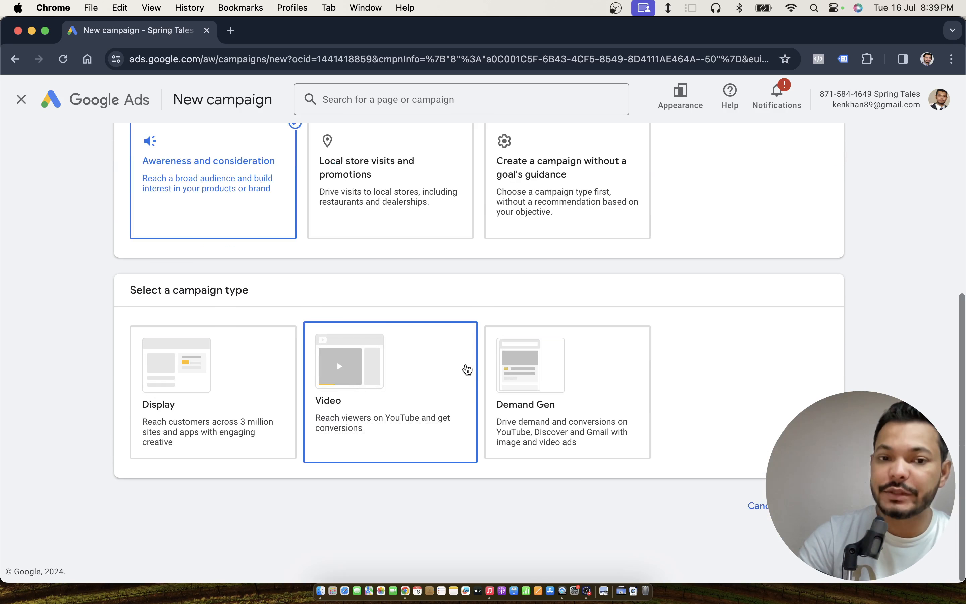
{"action": "left_click", "coordinate": [429, 392]}
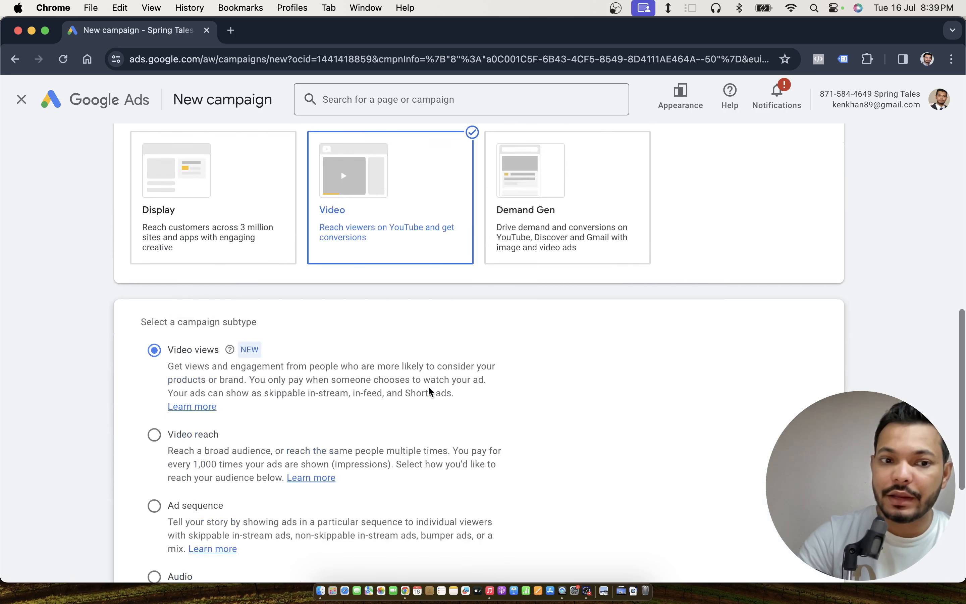
{"action": "scroll", "coordinate": [428, 390], "scroll_direction": "down", "scroll_amount": 6}
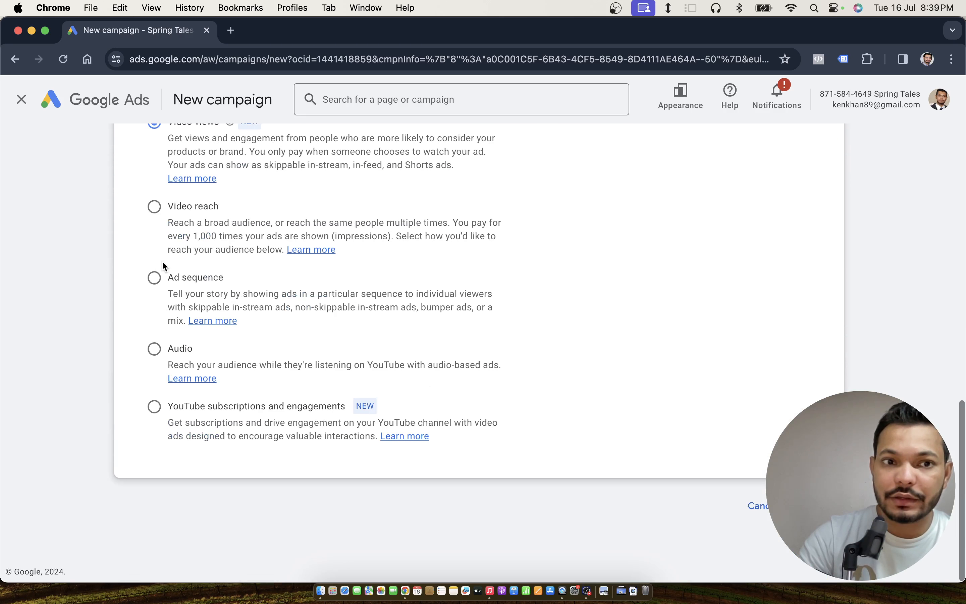
{"action": "scroll", "coordinate": [159, 268], "scroll_direction": "up", "scroll_amount": 4}
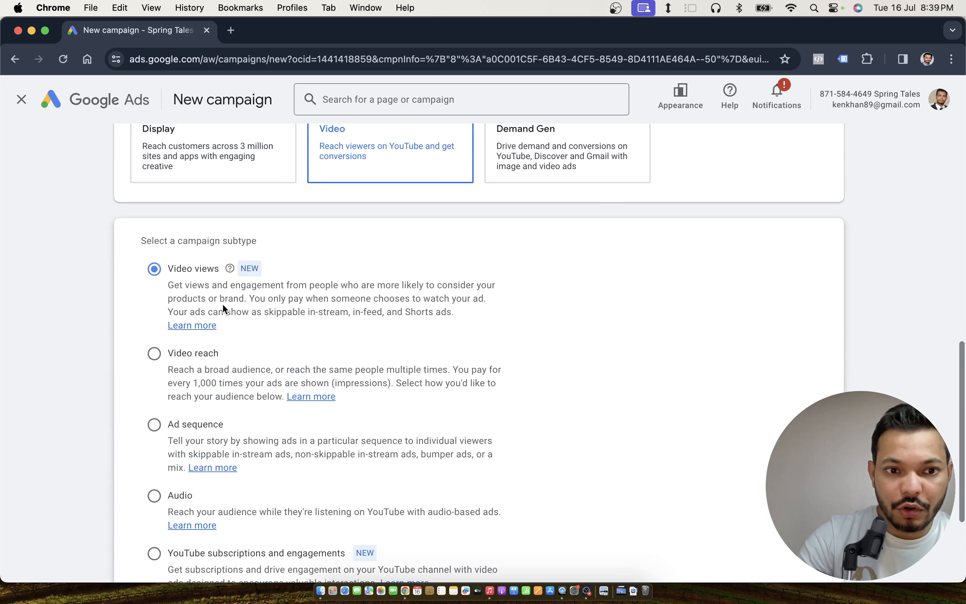
{"action": "scroll", "coordinate": [223, 307], "scroll_direction": "down", "scroll_amount": 3}
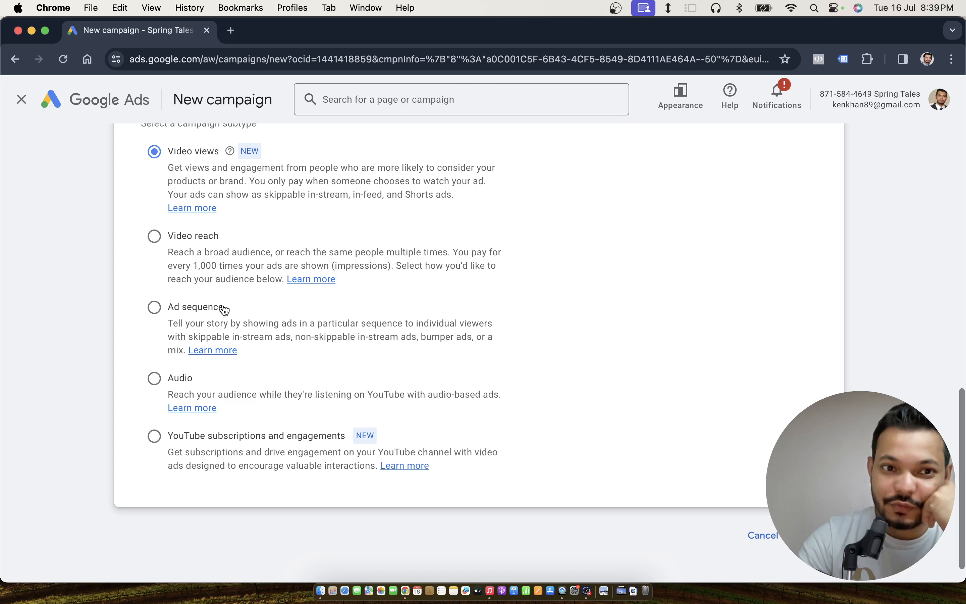
{"action": "scroll", "coordinate": [223, 308], "scroll_direction": "up", "scroll_amount": 15}
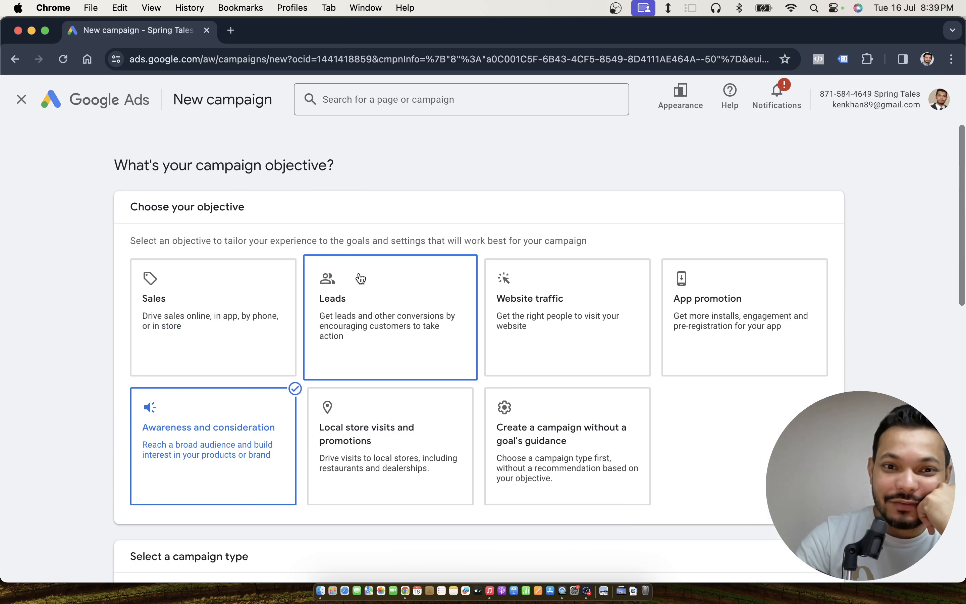
- Choose to create a campaign without a goal's guidance and select Video as the campaign type
{"action": "left_click", "coordinate": [522, 453]}
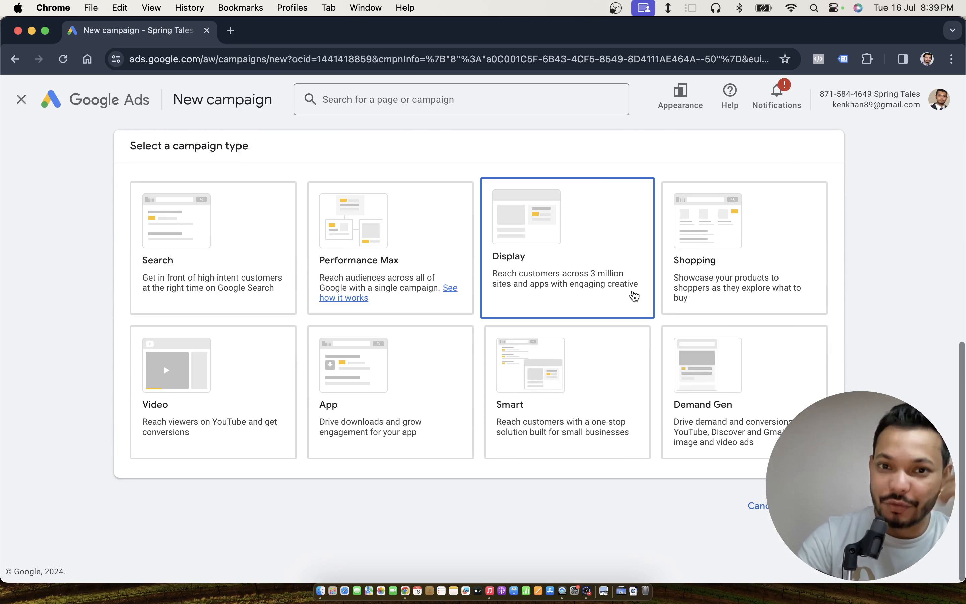
{"action": "scroll", "coordinate": [556, 310], "scroll_direction": "up", "scroll_amount": 10}
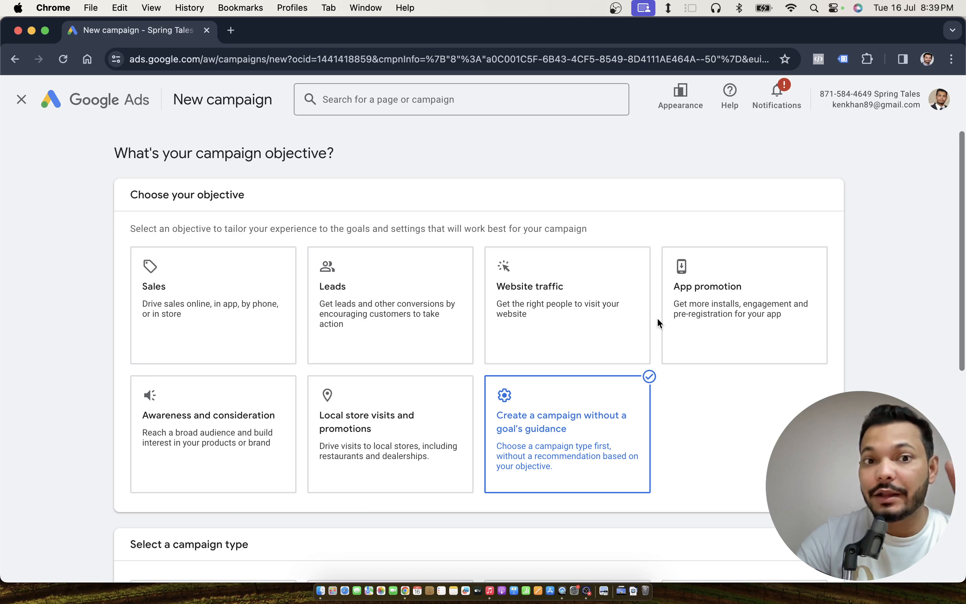
{"action": "scroll", "coordinate": [659, 323], "scroll_direction": "down", "scroll_amount": 5}
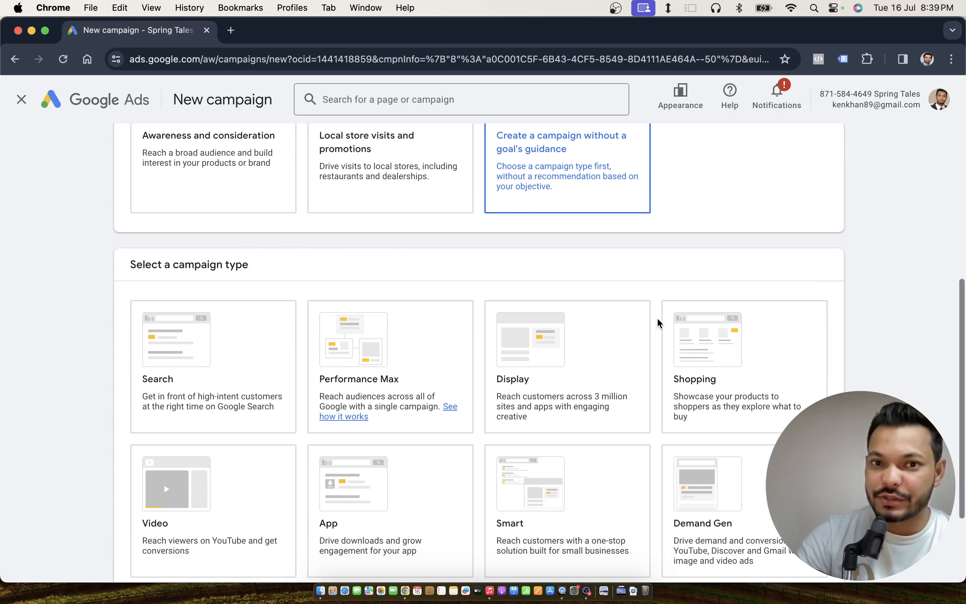
{"action": "scroll", "coordinate": [659, 323], "scroll_direction": "up", "scroll_amount": 2}
{"action": "scroll", "coordinate": [657, 317], "scroll_direction": "up", "scroll_amount": 4}
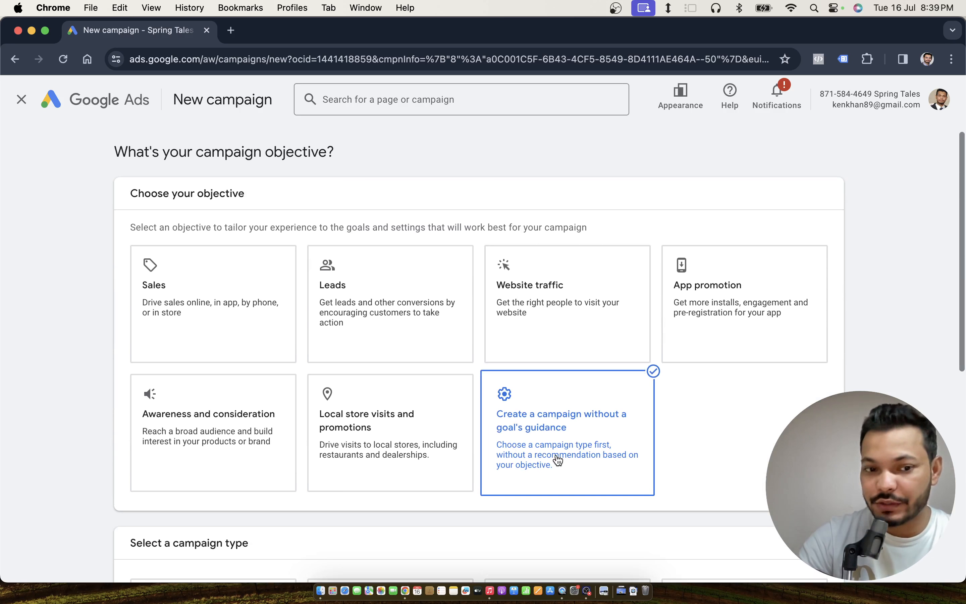
{"action": "scroll", "coordinate": [558, 460], "scroll_direction": "down", "scroll_amount": 10}
{"action": "left_click", "coordinate": [214, 403]}
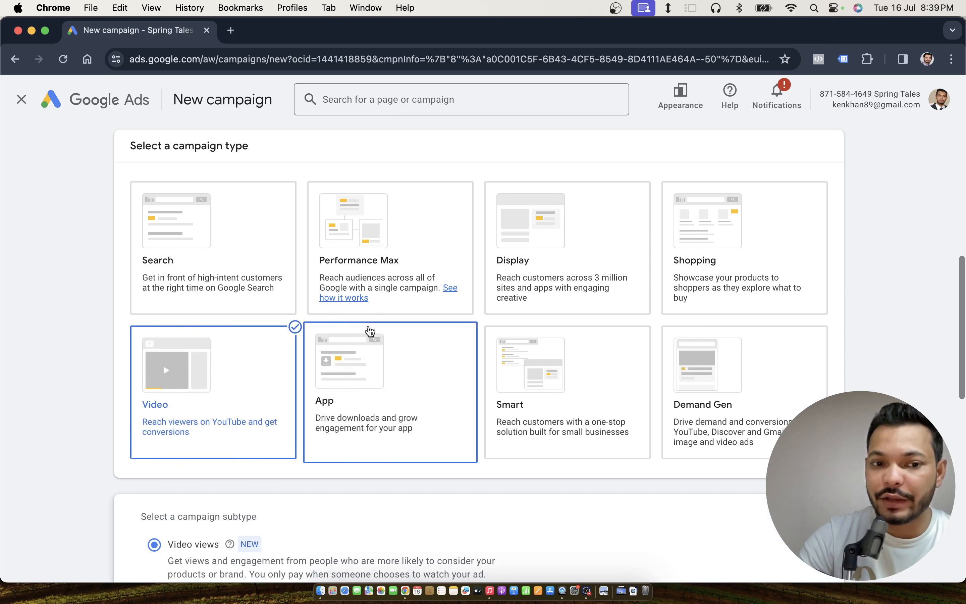
- Select Non-skippable reach as the campaign subtype and continue to the campaign's general settings
{"action": "scroll", "coordinate": [369, 331], "scroll_direction": "down", "scroll_amount": 10}
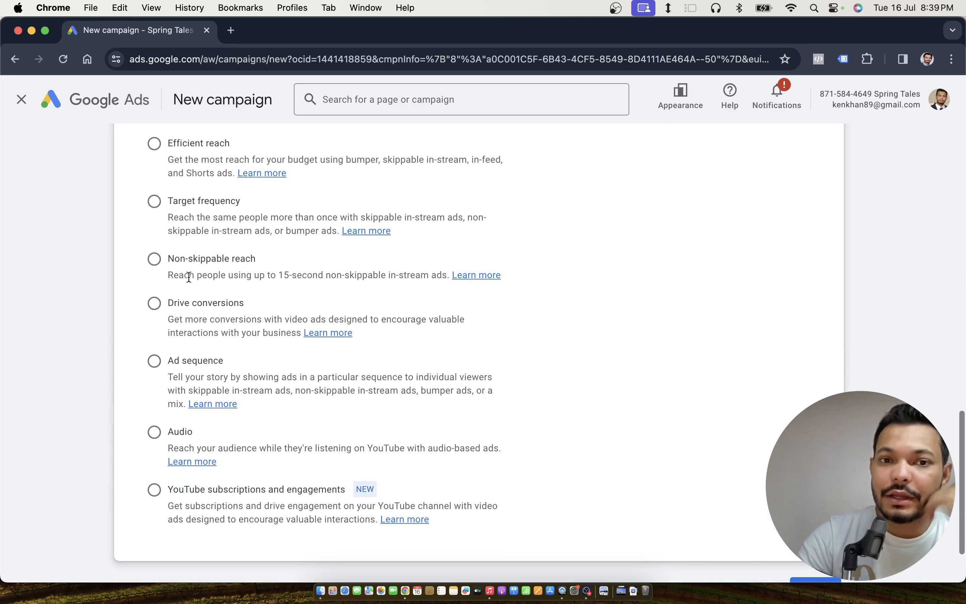
{"action": "left_click", "coordinate": [151, 261]}
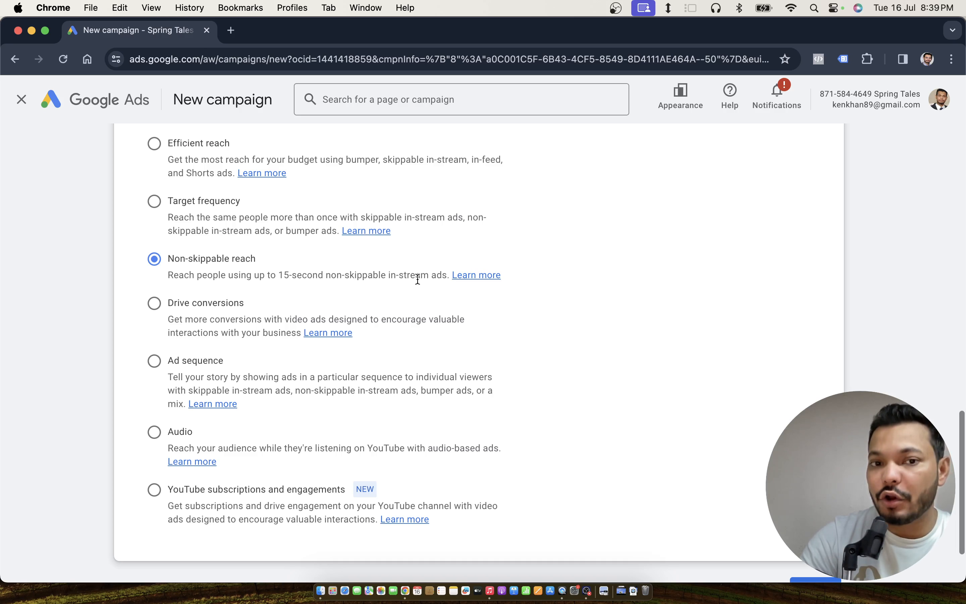
{"action": "scroll", "coordinate": [418, 279], "scroll_direction": "down", "scroll_amount": 3}
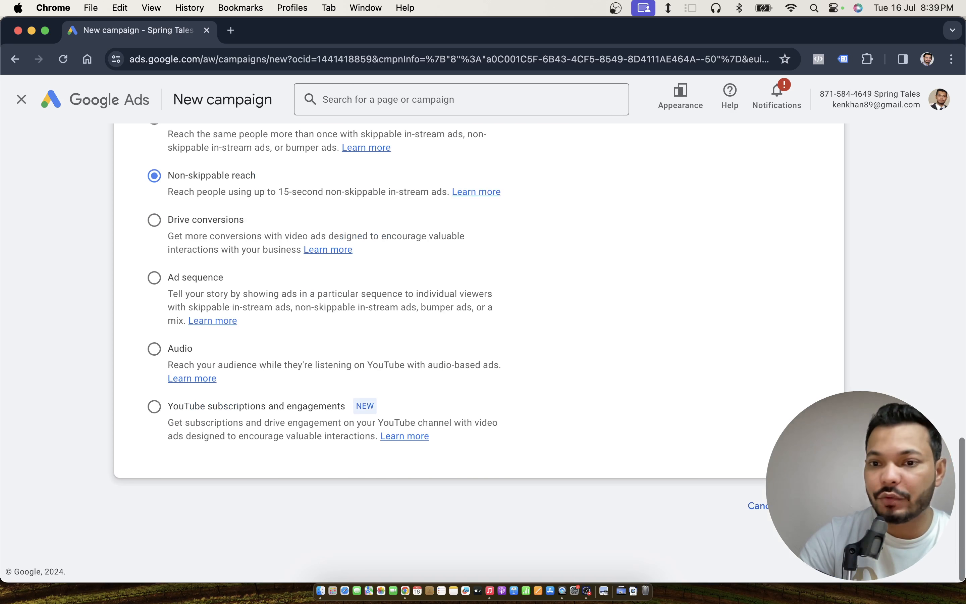
{"action": "left_click", "coordinate": [811, 505]}
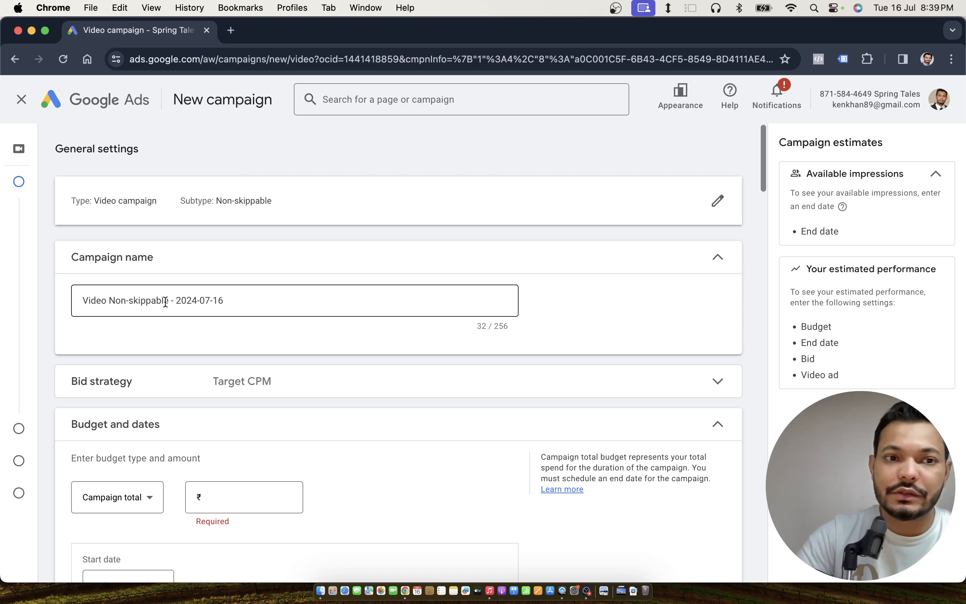
- Rename the campaign as "Video Non-skippable campaign", replacing the date in the suggested name
{"action": "left_click_drag", "start_coordinate": [176, 300], "coordinate": [283, 298]}
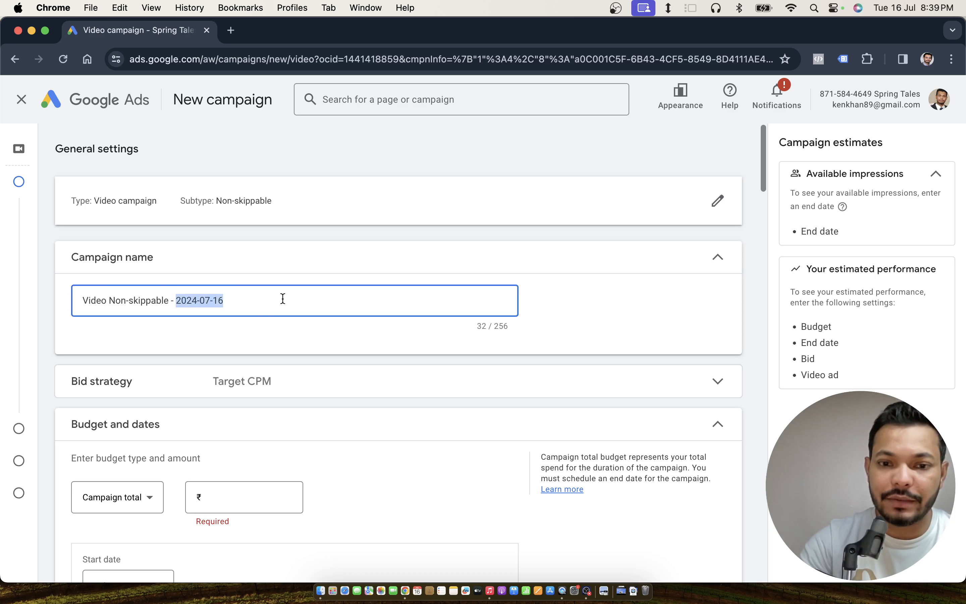
{"action": "key", "text": "BackSpace"}
{"action": "type", "text": "campaigns"}
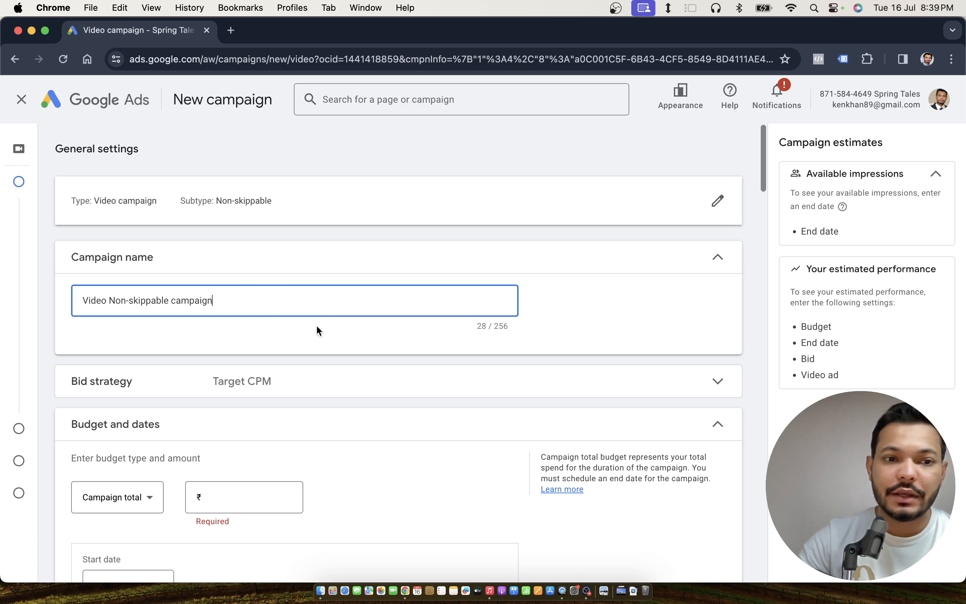
- Expand the bid strategy section for review and set the campaign total budget to ₹150
{"action": "scroll", "coordinate": [359, 325], "scroll_direction": "down", "scroll_amount": 2}
{"action": "left_click", "coordinate": [403, 328]}
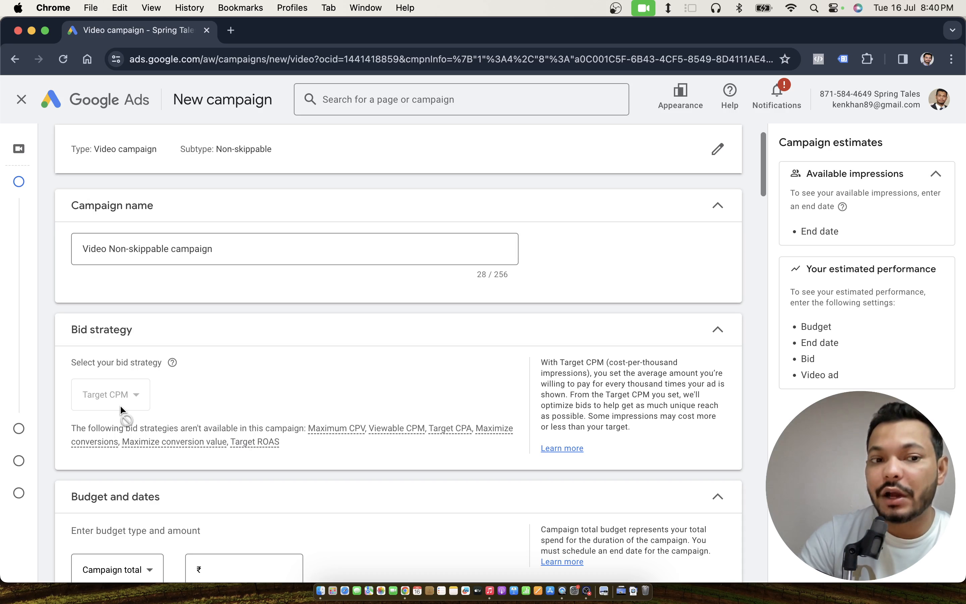
{"action": "scroll", "coordinate": [249, 369], "scroll_direction": "down", "scroll_amount": 5}
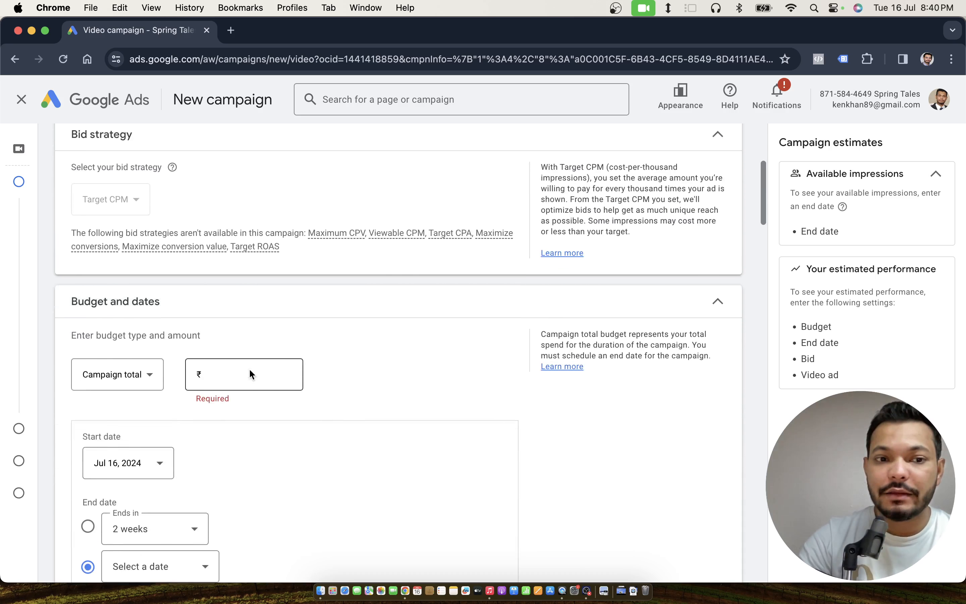
{"action": "left_click", "coordinate": [229, 347]}
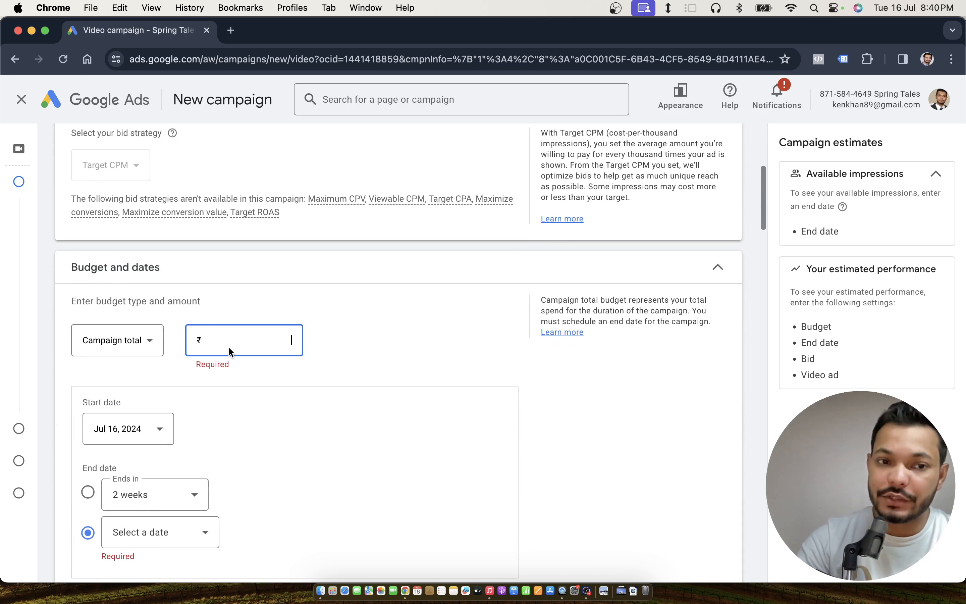
{"action": "type", "text": "150"}
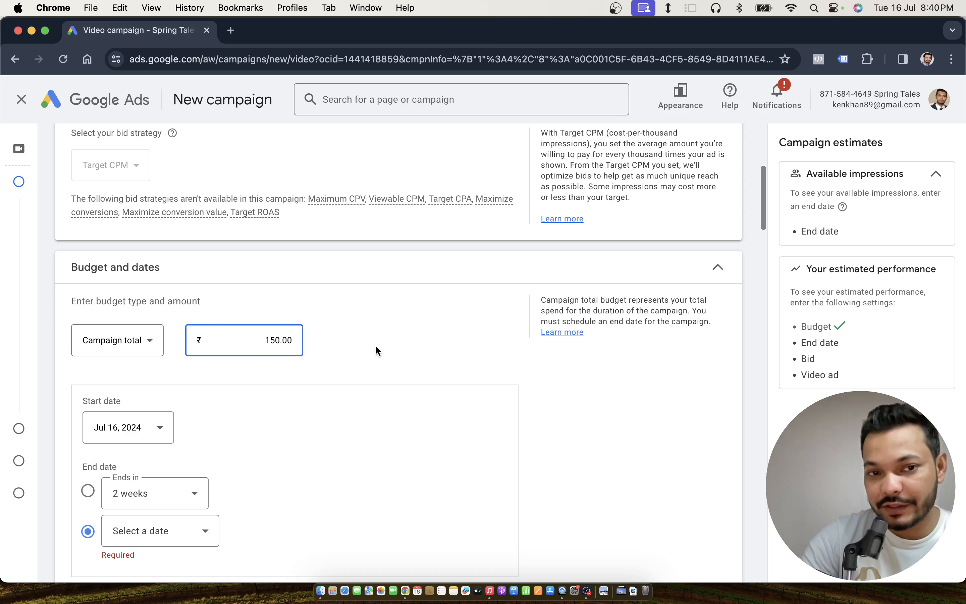
- Switch to the media planning spreadsheet in Google Sheets and check the planned cost of the Non-skippable Instream Ad
{"action": "key", "text": "ctrl+Left"}
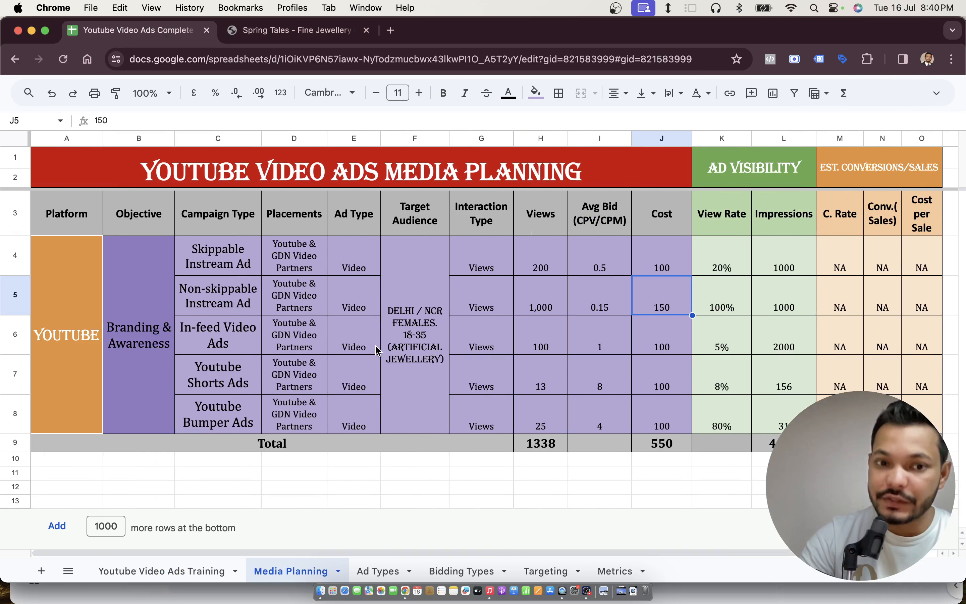
{"action": "left_click", "coordinate": [621, 345]}
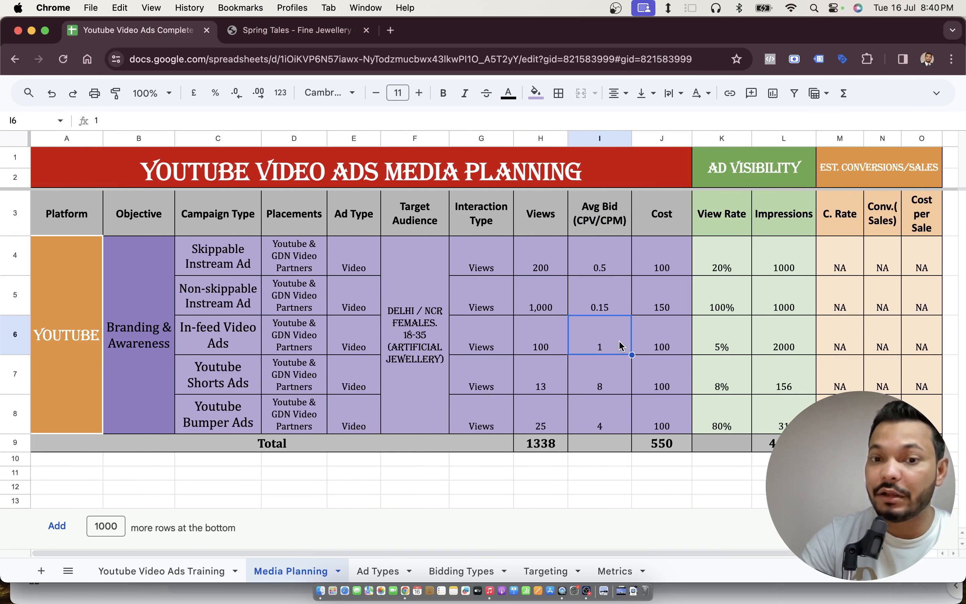
{"action": "key", "text": "Up"}
{"action": "key", "text": "Right"}
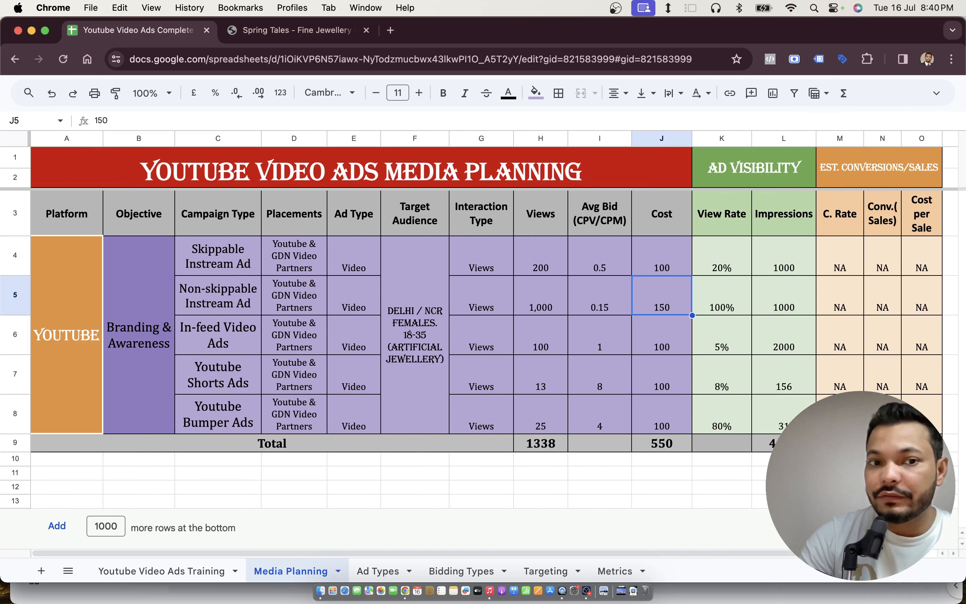
{"action": "left_click", "coordinate": [208, 313]}
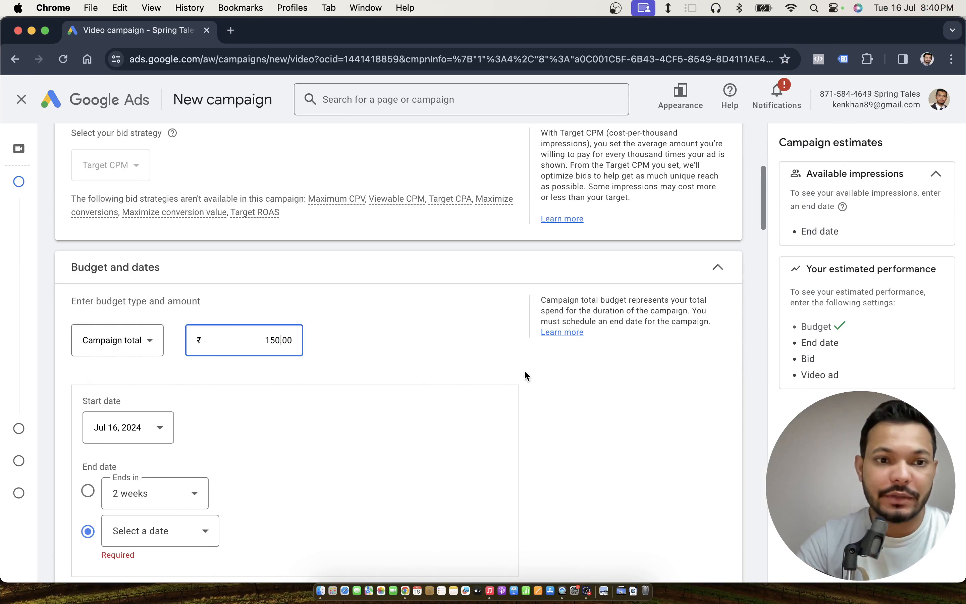
- In Google Ads, set the campaign's end date to Jul 18, 2024 using a specific date instead of the two-week duration
{"action": "scroll", "coordinate": [368, 361], "scroll_direction": "down", "scroll_amount": 4}
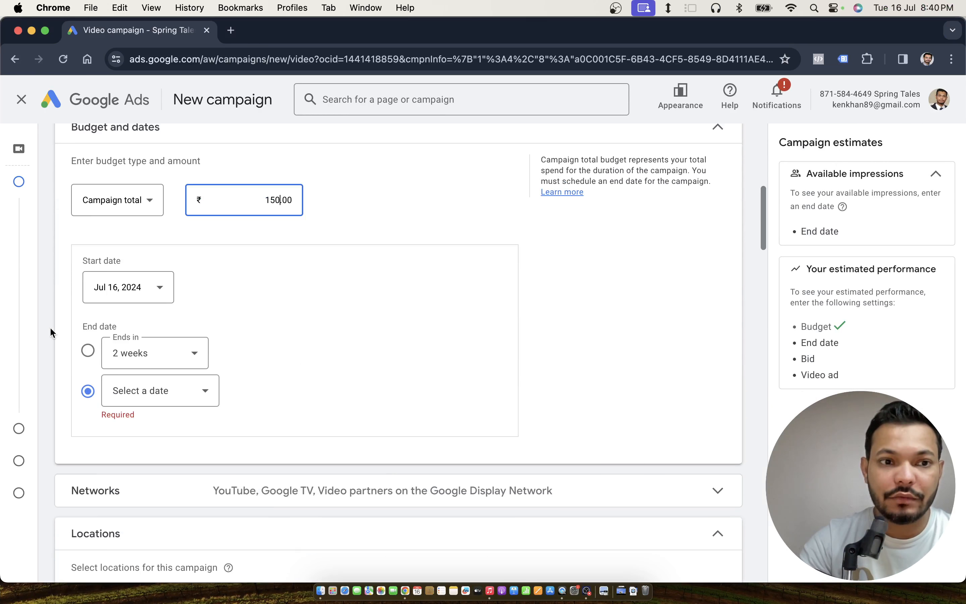
{"action": "left_click", "coordinate": [78, 350]}
{"action": "left_click", "coordinate": [179, 343]}
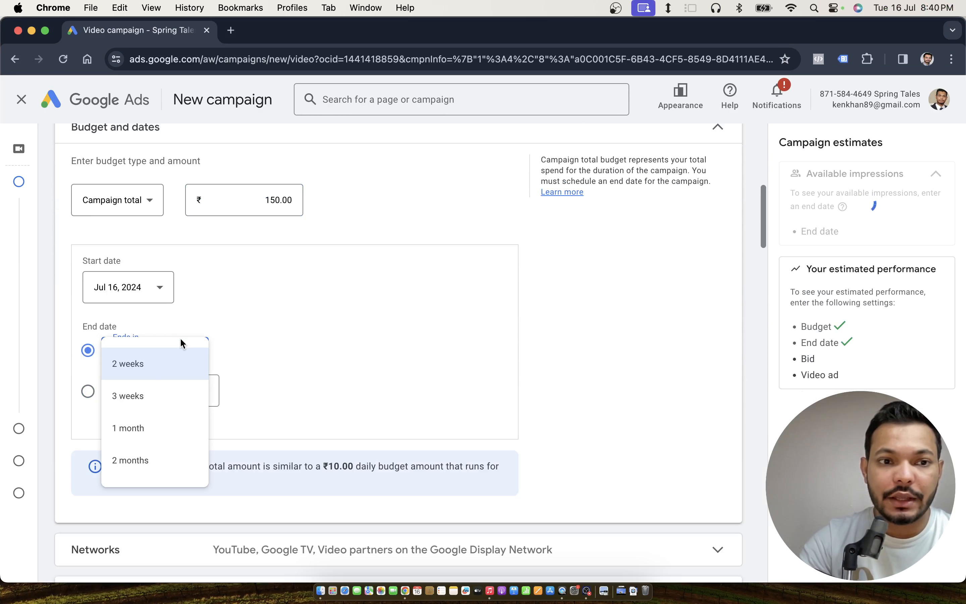
{"action": "left_click", "coordinate": [294, 348]}
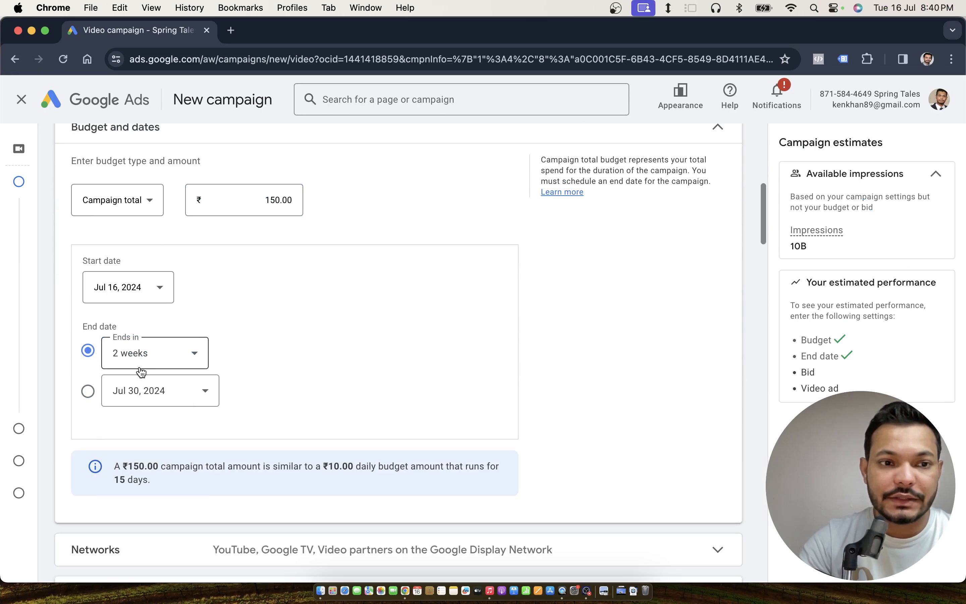
{"action": "left_click", "coordinate": [82, 393]}
{"action": "left_click", "coordinate": [206, 323]}
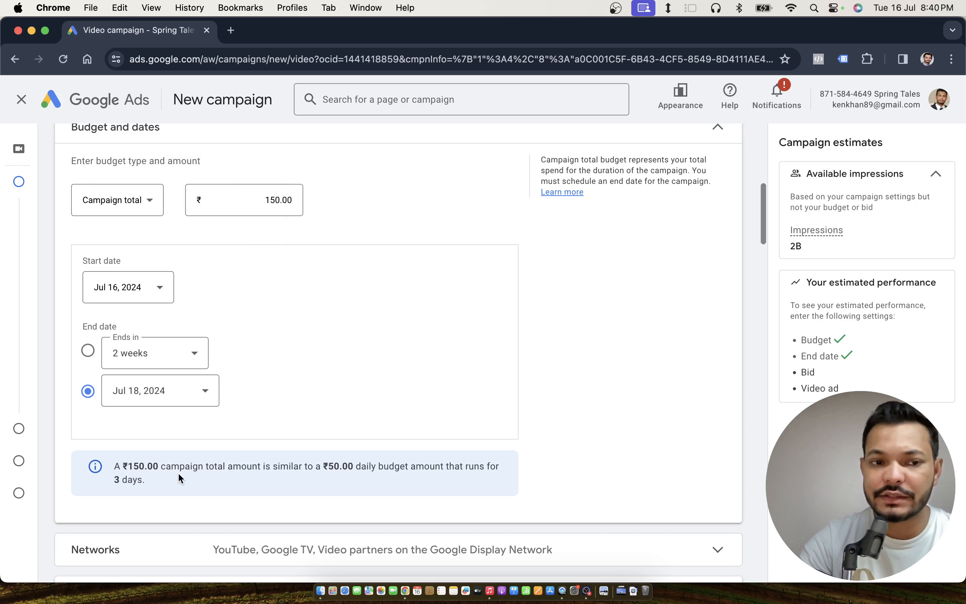
- Review the campaign's locations, the media plan's target audience in Google Sheets, and the Spring Tales store website
{"action": "scroll", "coordinate": [343, 364], "scroll_direction": "down", "scroll_amount": 8}
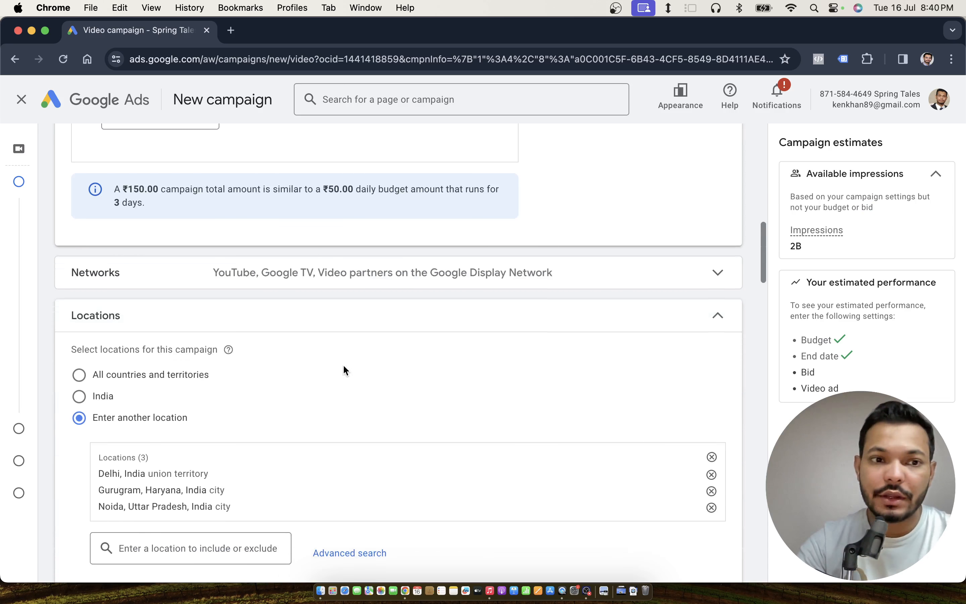
{"action": "key", "text": "ctrl+Left"}
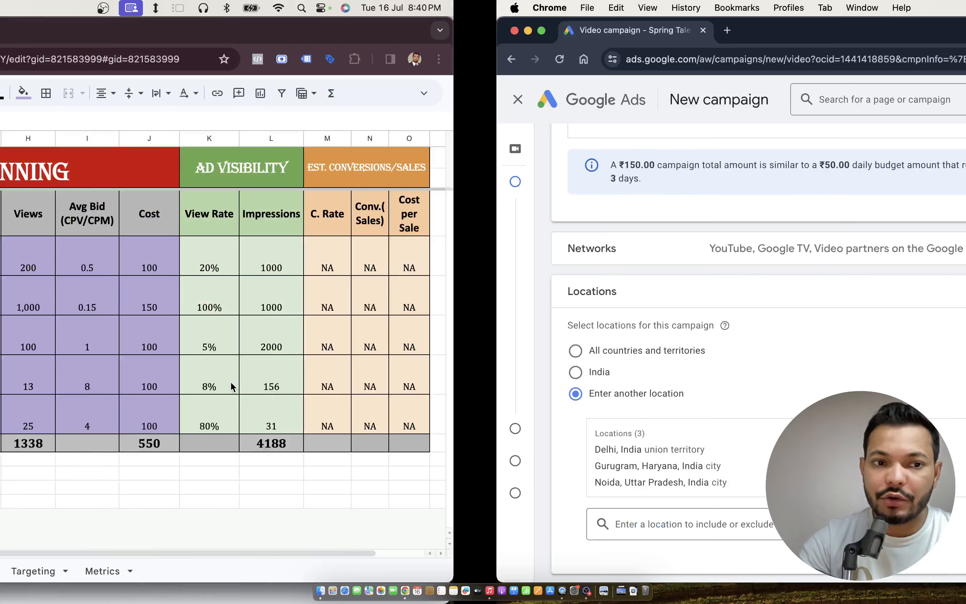
{"action": "left_click", "coordinate": [415, 342]}
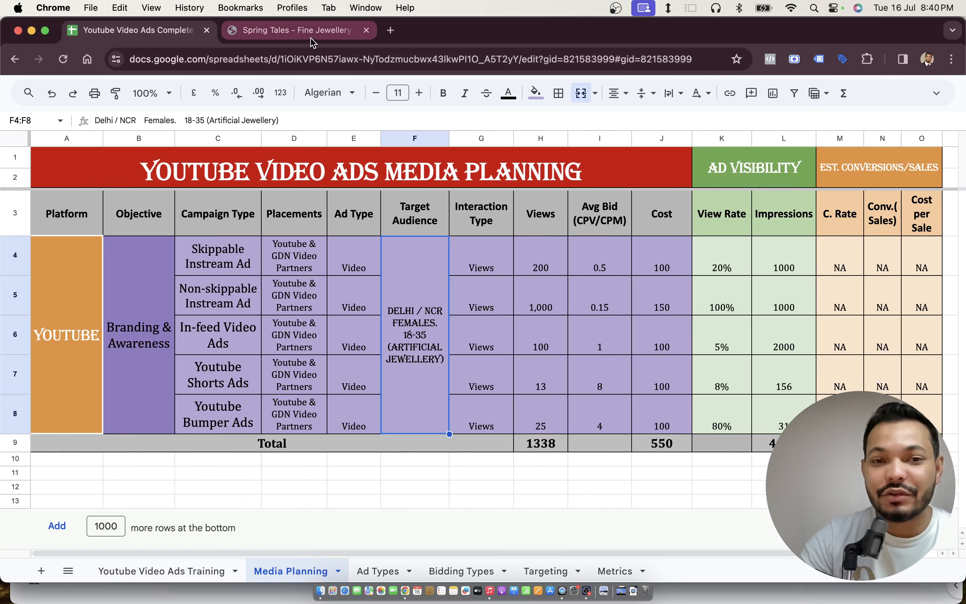
{"action": "left_click", "coordinate": [245, 35]}
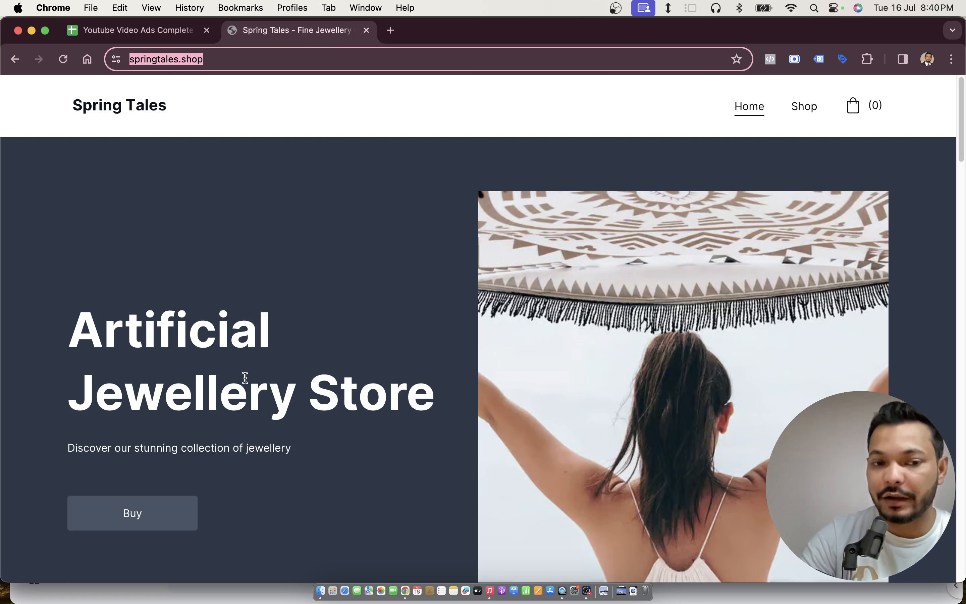
{"action": "left_click", "coordinate": [153, 40]}
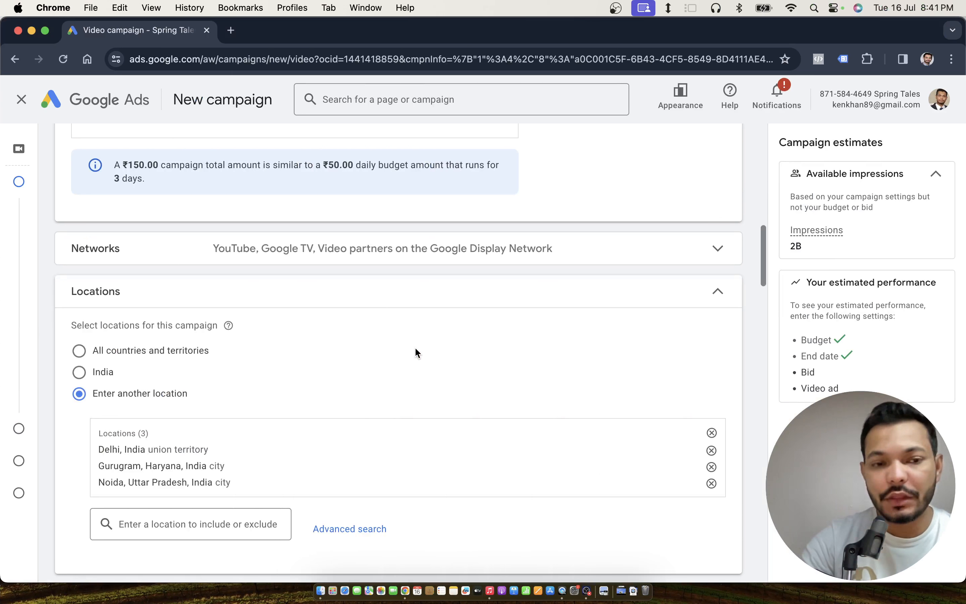
- Keep all languages for the campaign and rename the ad group as "Adgroup 1"
{"action": "scroll", "coordinate": [415, 352], "scroll_direction": "down", "scroll_amount": 10}
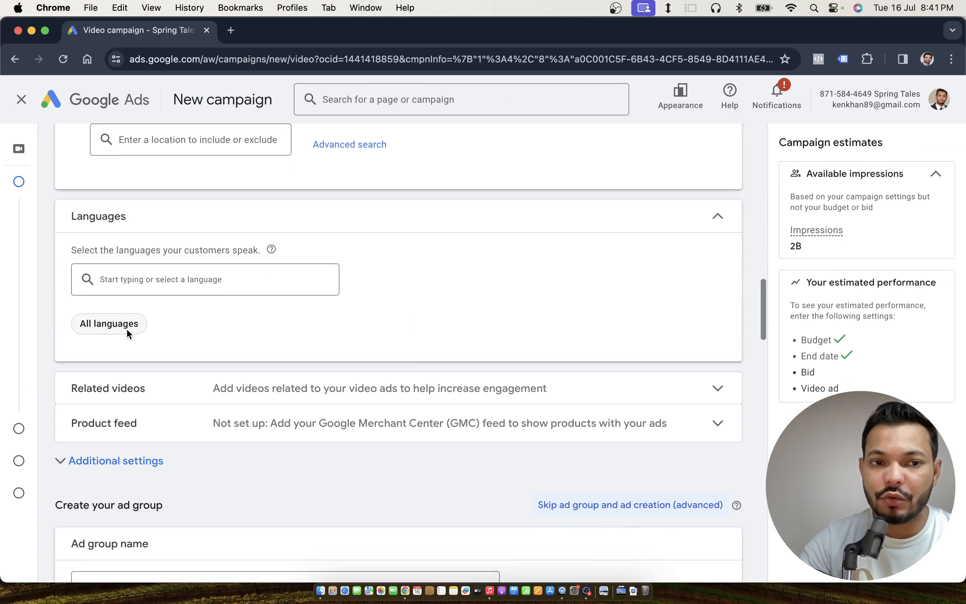
{"action": "scroll", "coordinate": [433, 274], "scroll_direction": "down", "scroll_amount": 5}
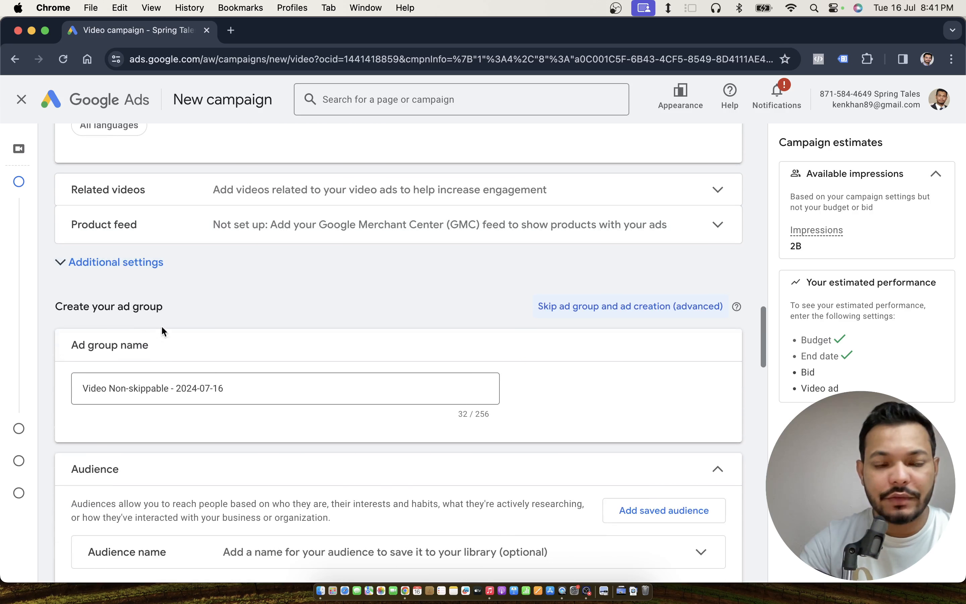
{"action": "double_click", "coordinate": [185, 388]}
{"action": "key", "text": "super+a"}
{"action": "type", "text": "Adgroup 1"}
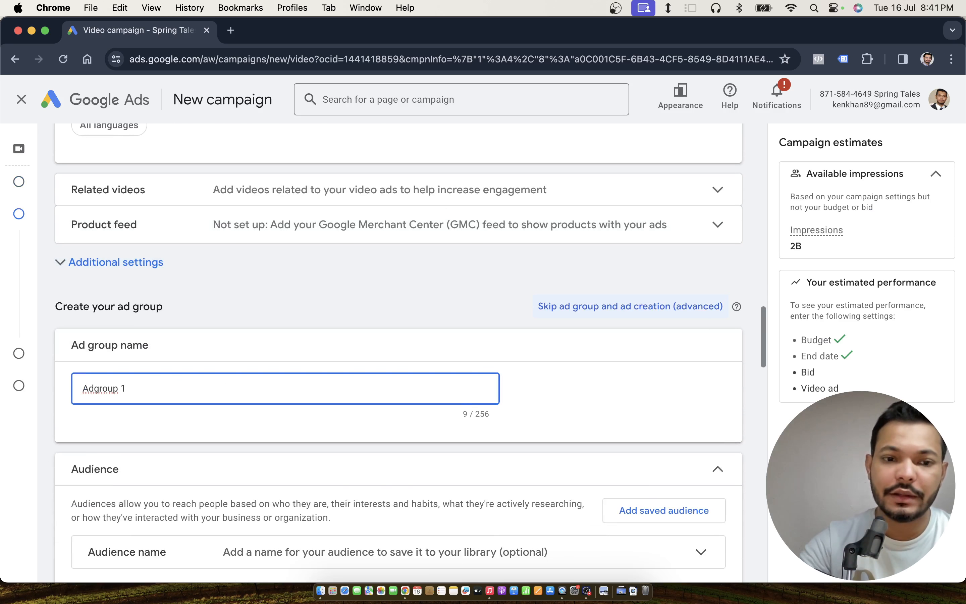
- Restrict the audience demographics to the Female gender only, excluding Male and Unknown
{"action": "scroll", "coordinate": [204, 386], "scroll_direction": "down", "scroll_amount": 5}
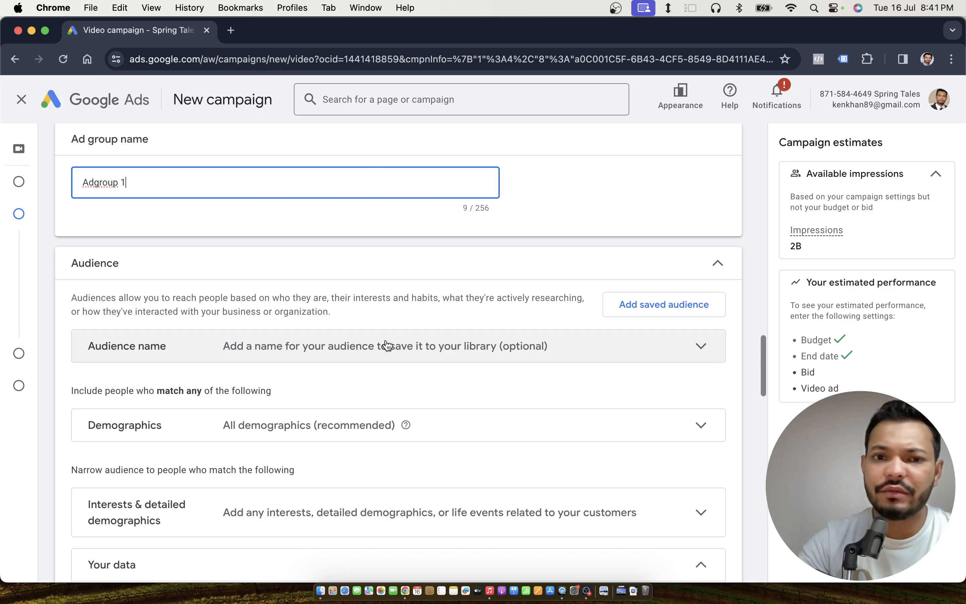
{"action": "scroll", "coordinate": [387, 346], "scroll_direction": "down", "scroll_amount": 3}
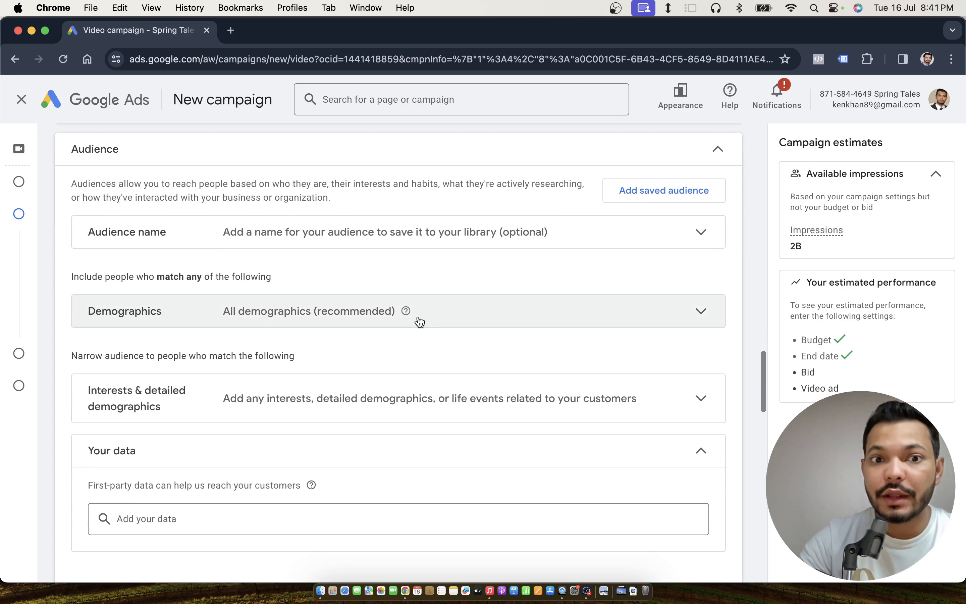
{"action": "left_click", "coordinate": [439, 322]}
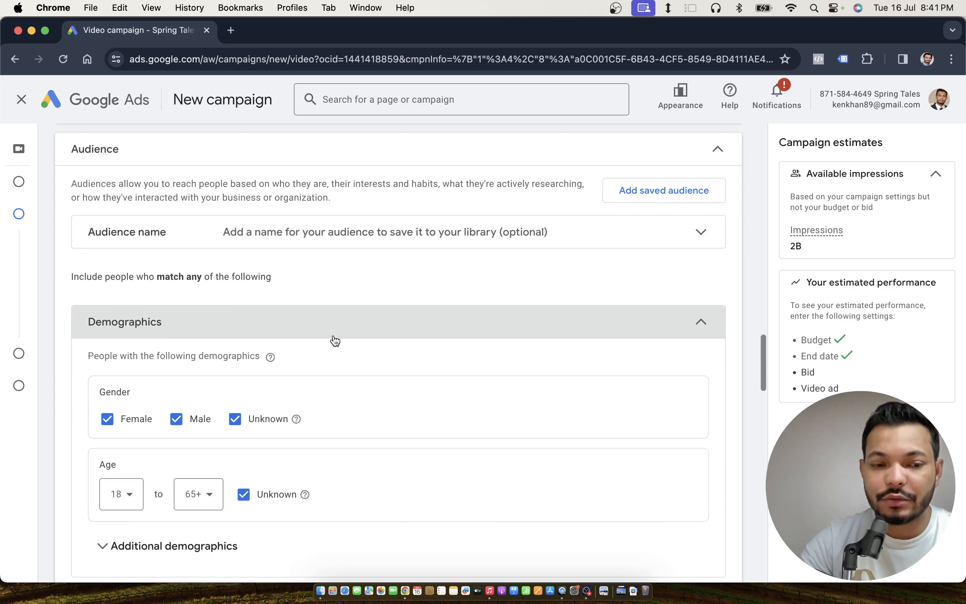
{"action": "scroll", "coordinate": [333, 334], "scroll_direction": "down", "scroll_amount": 3}
{"action": "left_click", "coordinate": [177, 287]}
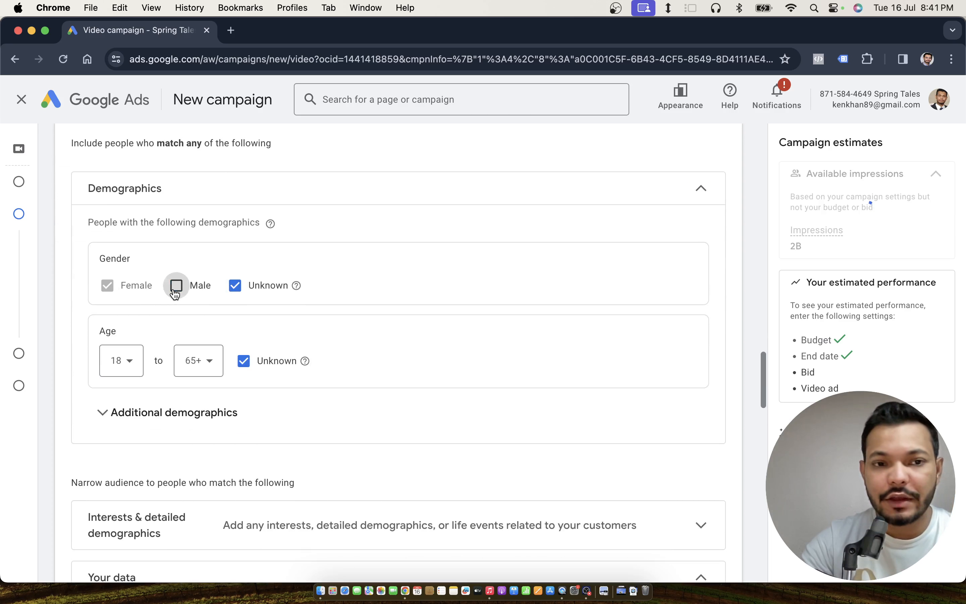
{"action": "left_click", "coordinate": [237, 286]}
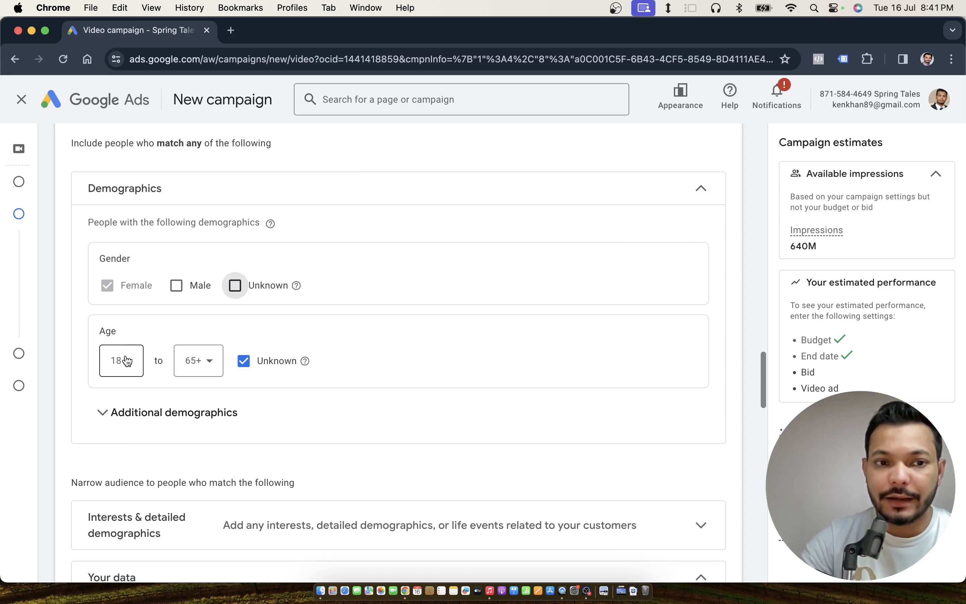
- Limit the audience's age range to 18 to 34 and exclude people of unknown age
{"action": "left_click", "coordinate": [213, 369]}
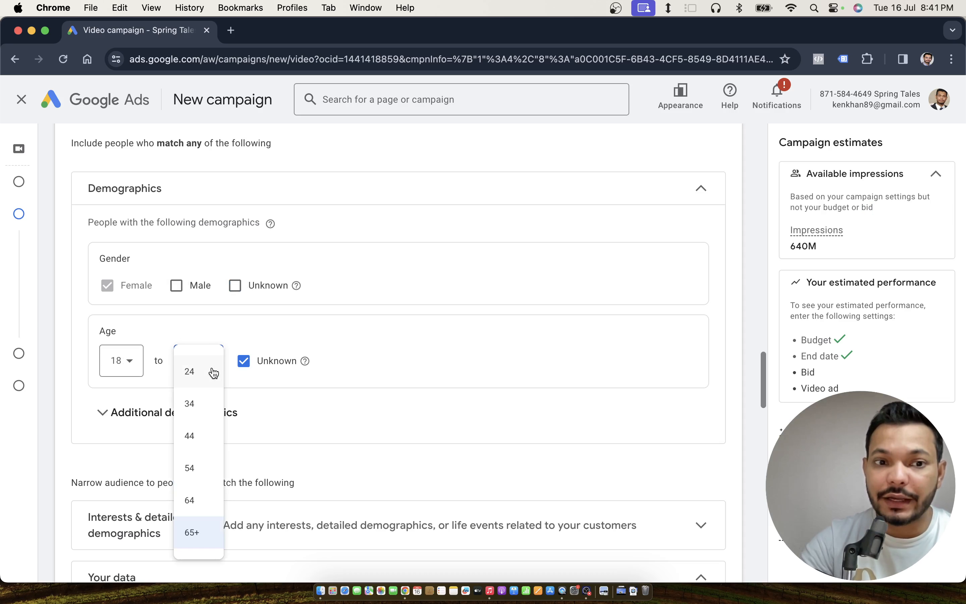
{"action": "left_click", "coordinate": [208, 415]}
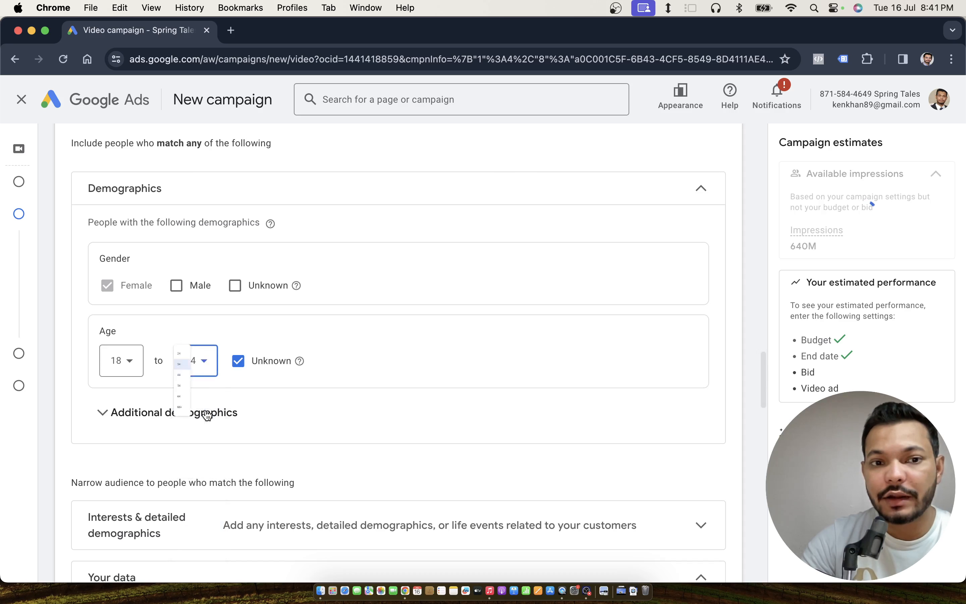
{"action": "left_click", "coordinate": [239, 363]}
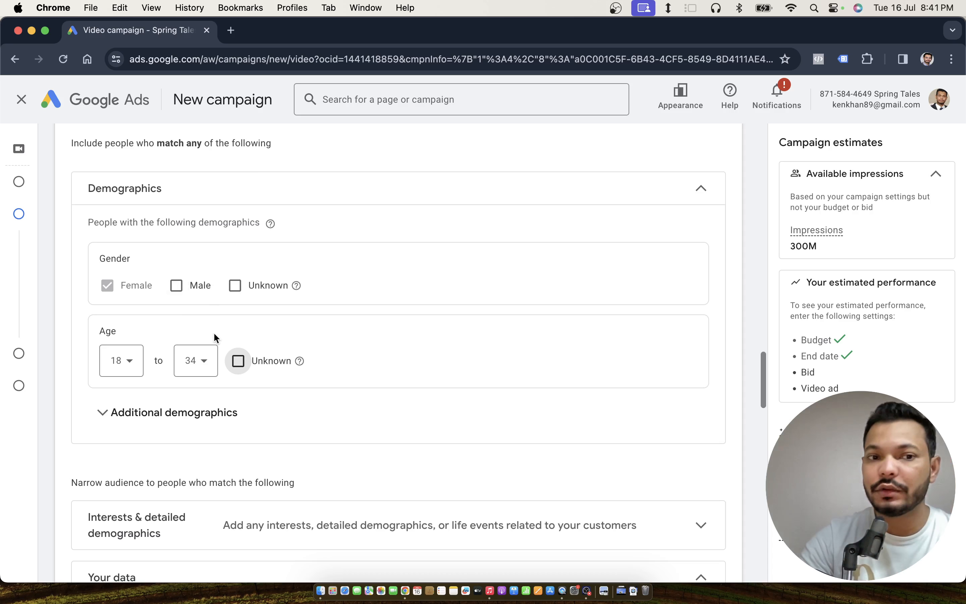
- Narrow the audience by interests with the in-market segments Fine Jewelry and Jewelry & Watches
{"action": "scroll", "coordinate": [317, 352], "scroll_direction": "down", "scroll_amount": 7}
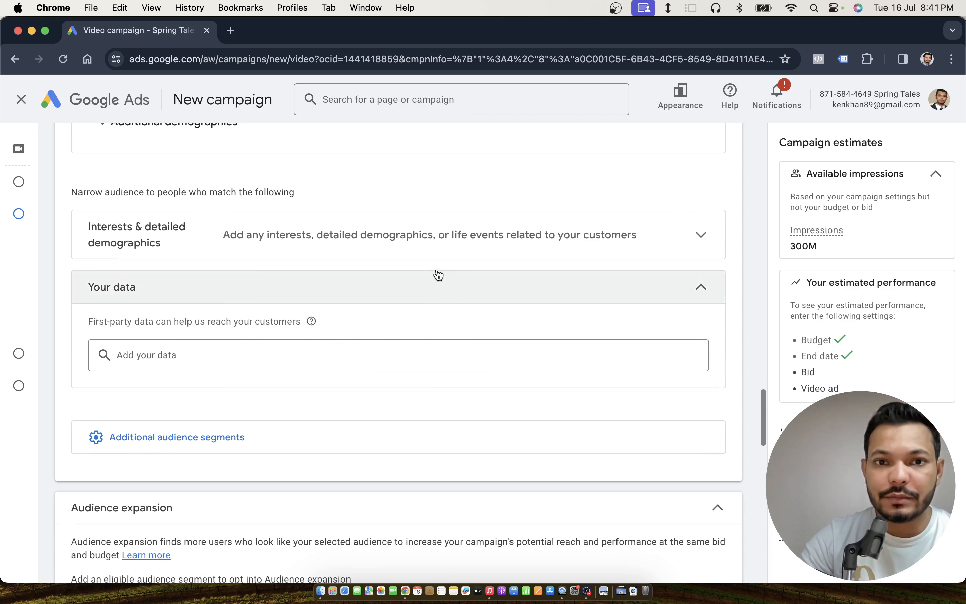
{"action": "left_click", "coordinate": [458, 253]}
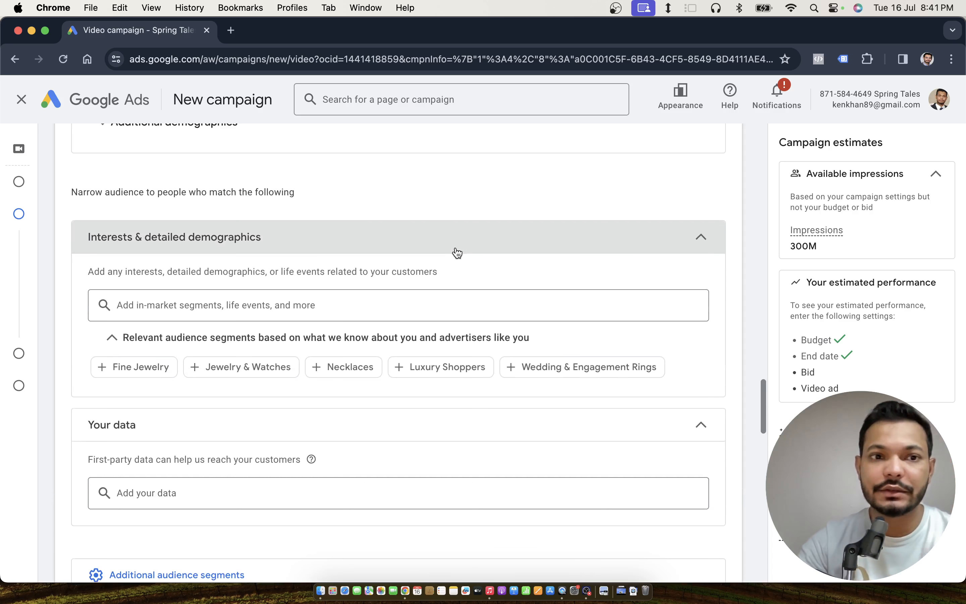
{"action": "left_click", "coordinate": [150, 366]}
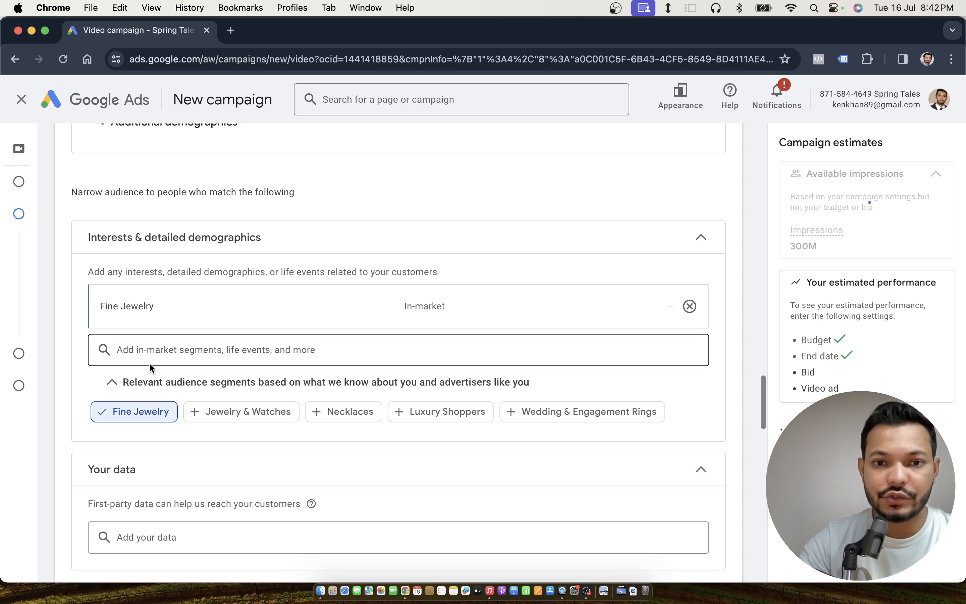
{"action": "left_click", "coordinate": [233, 353]}
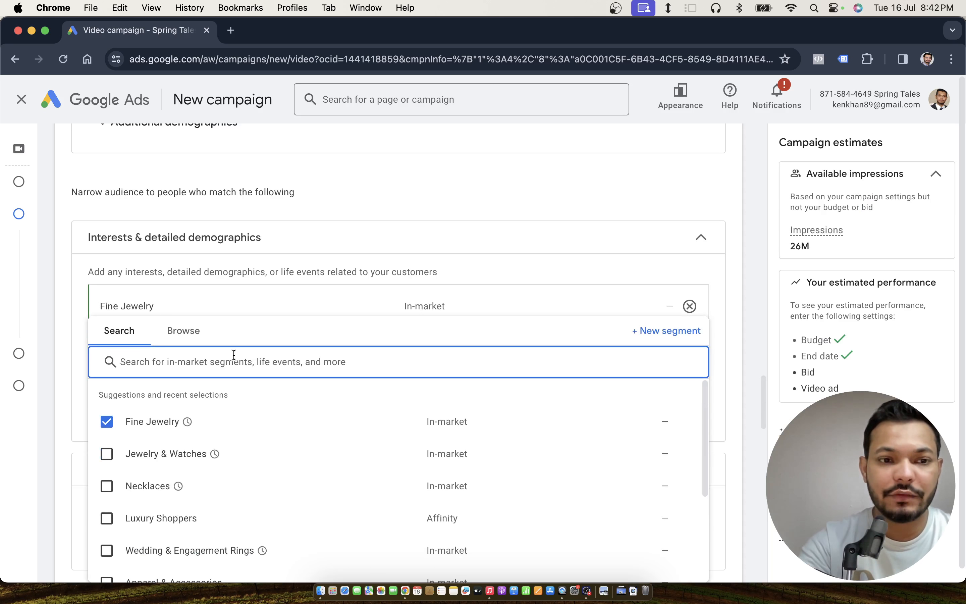
{"action": "mouse_move", "coordinate": [114, 458]}
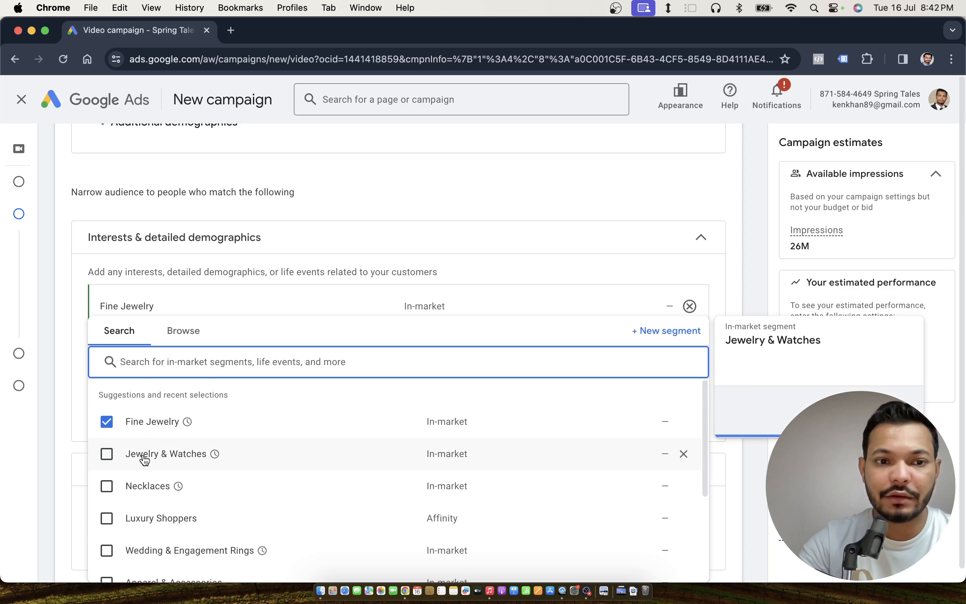
{"action": "left_click", "coordinate": [113, 455]}
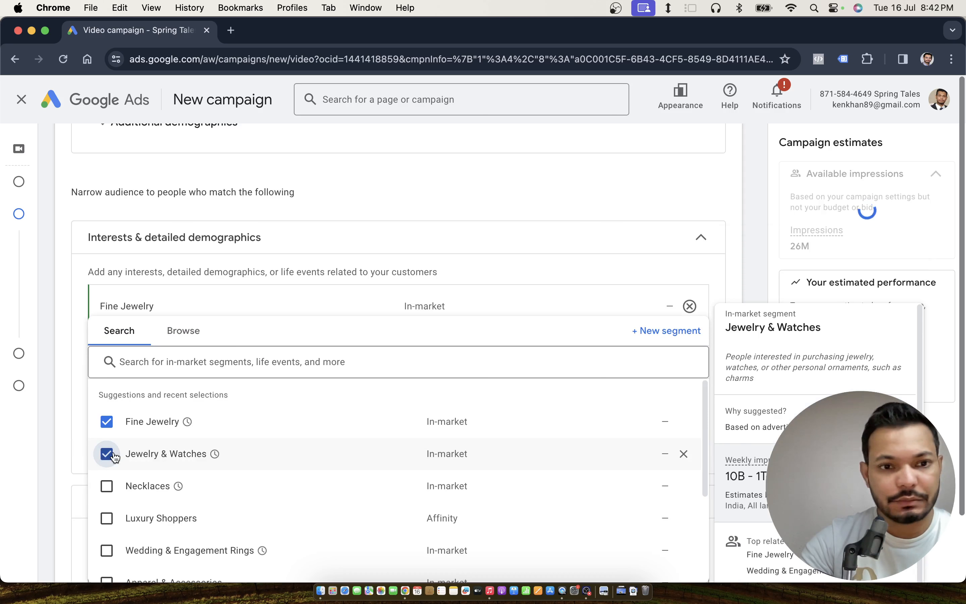
{"action": "left_click", "coordinate": [81, 340]}
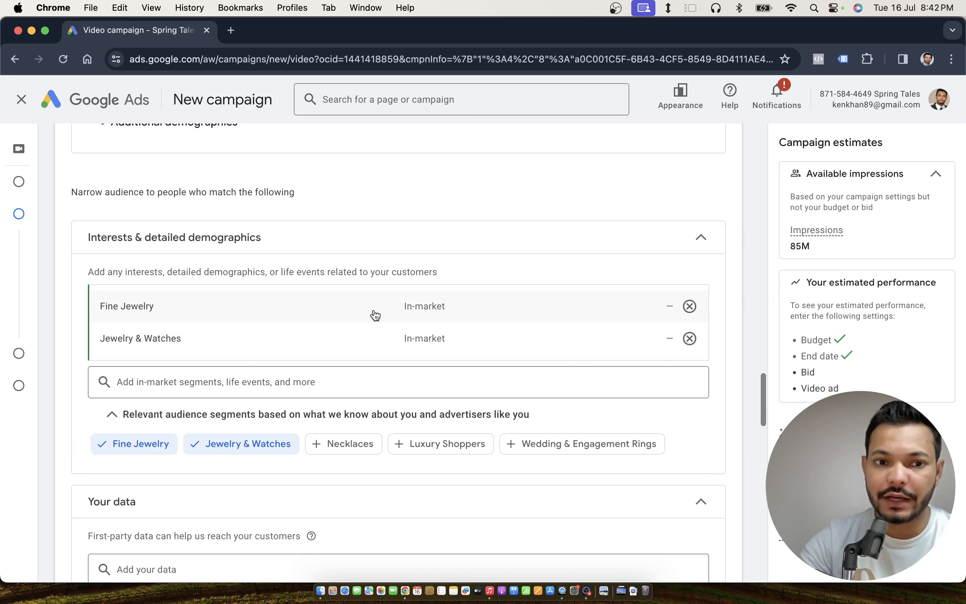
- Review the audience's interest segments, first-party data, audience expansion and content targeting settings
{"action": "scroll", "coordinate": [372, 314], "scroll_direction": "down", "scroll_amount": 10}
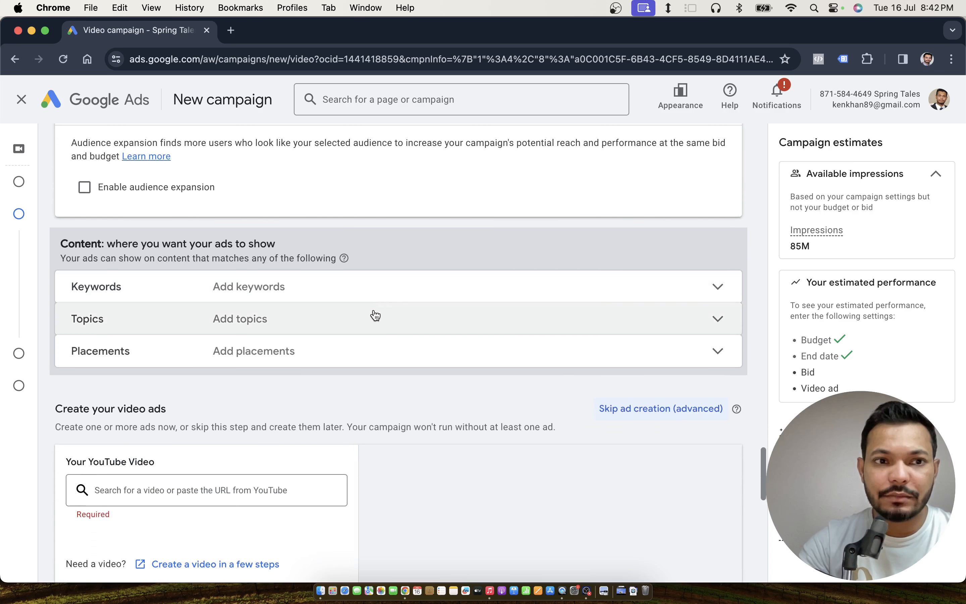
{"action": "scroll", "coordinate": [373, 315], "scroll_direction": "up", "scroll_amount": 10}
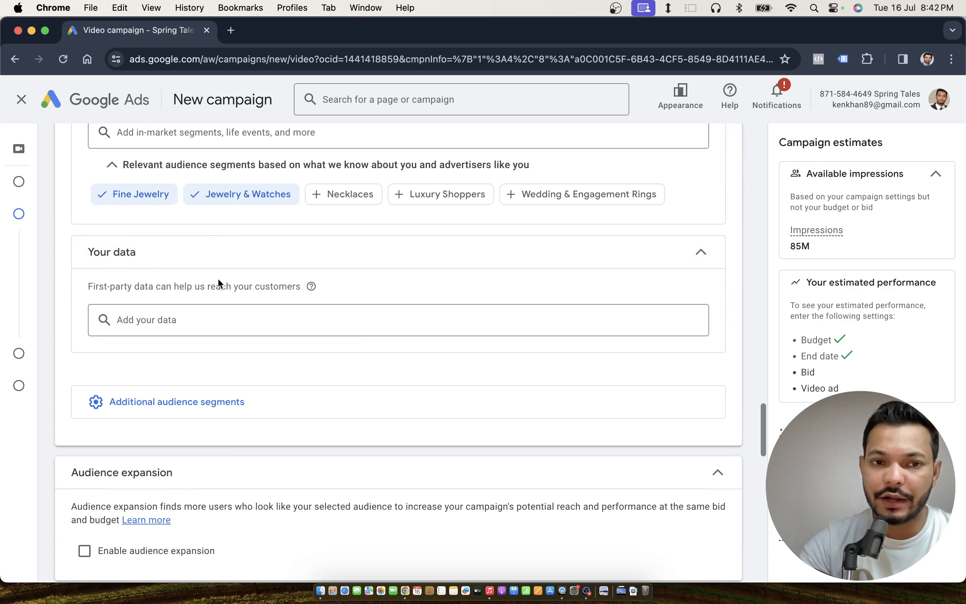
{"action": "scroll", "coordinate": [322, 287], "scroll_direction": "down", "scroll_amount": 5}
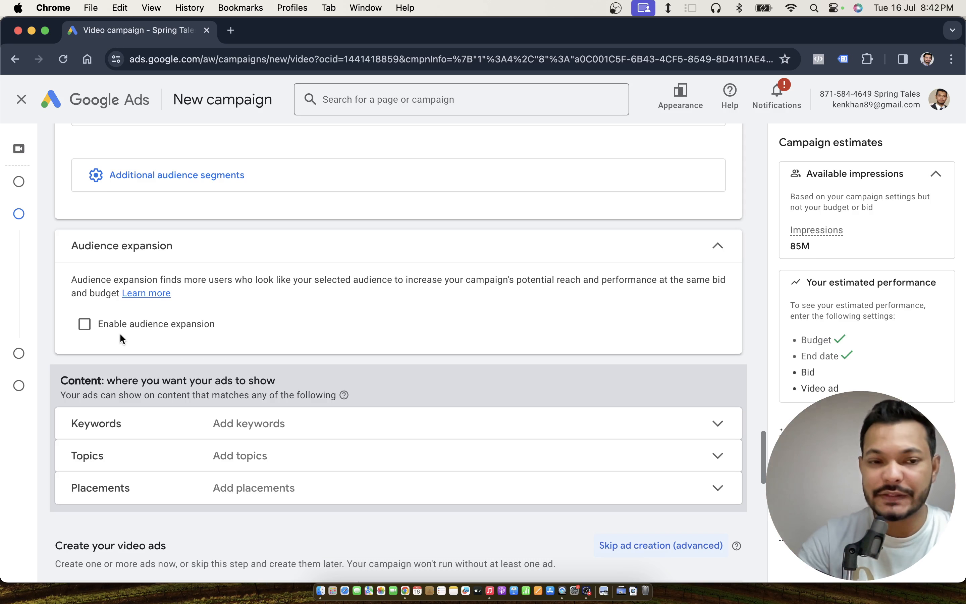
{"action": "scroll", "coordinate": [120, 334], "scroll_direction": "up", "scroll_amount": 5}
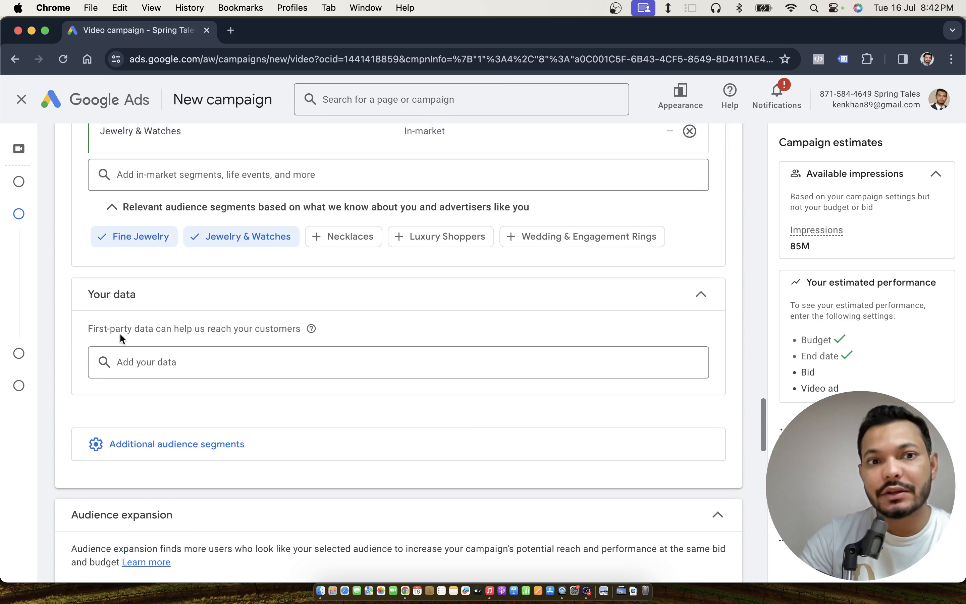
{"action": "scroll", "coordinate": [120, 335], "scroll_direction": "up", "scroll_amount": 5}
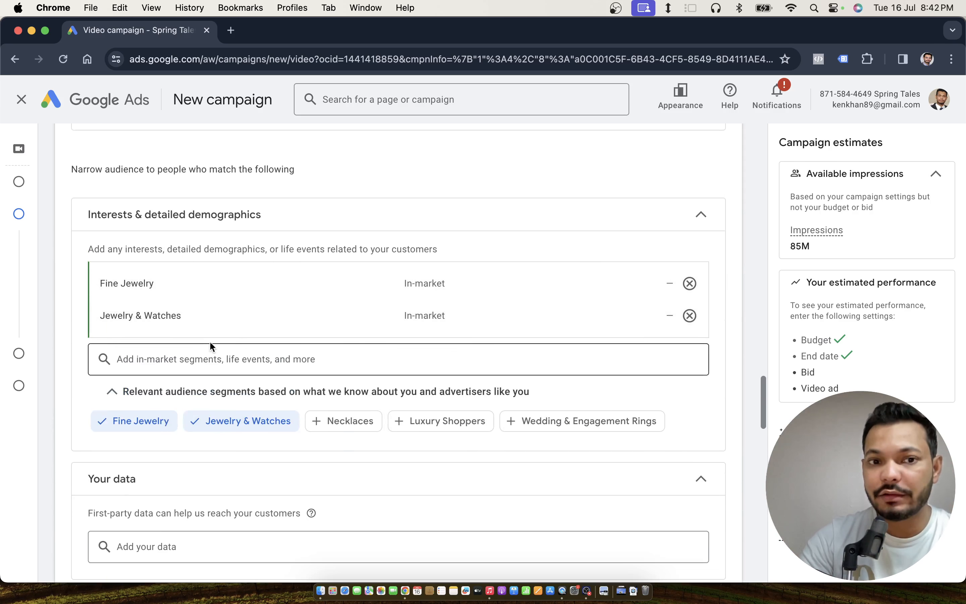
{"action": "scroll", "coordinate": [249, 313], "scroll_direction": "down", "scroll_amount": 10}
{"action": "scroll", "coordinate": [251, 317], "scroll_direction": "down", "scroll_amount": 3}
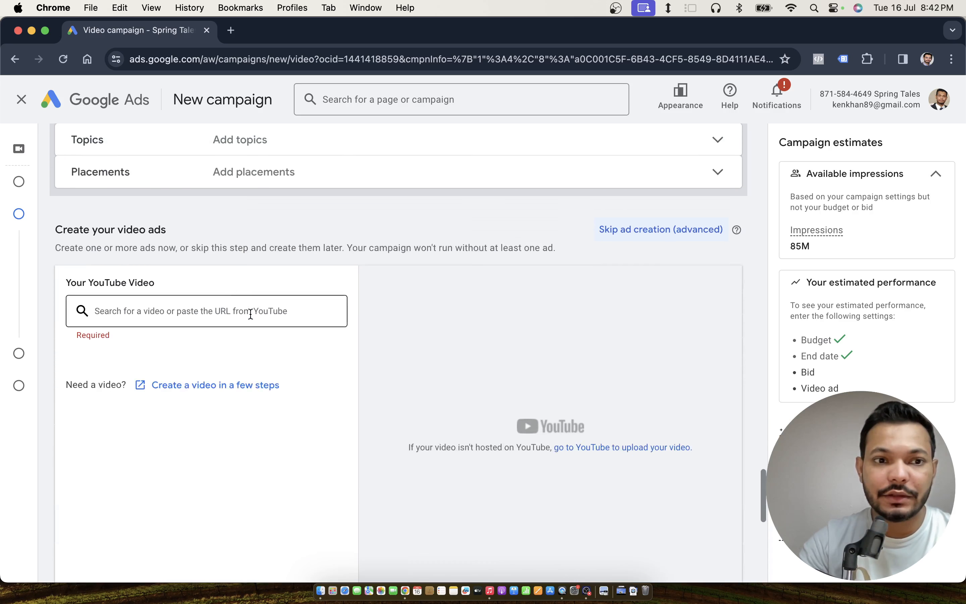
{"action": "left_click", "coordinate": [206, 288]}
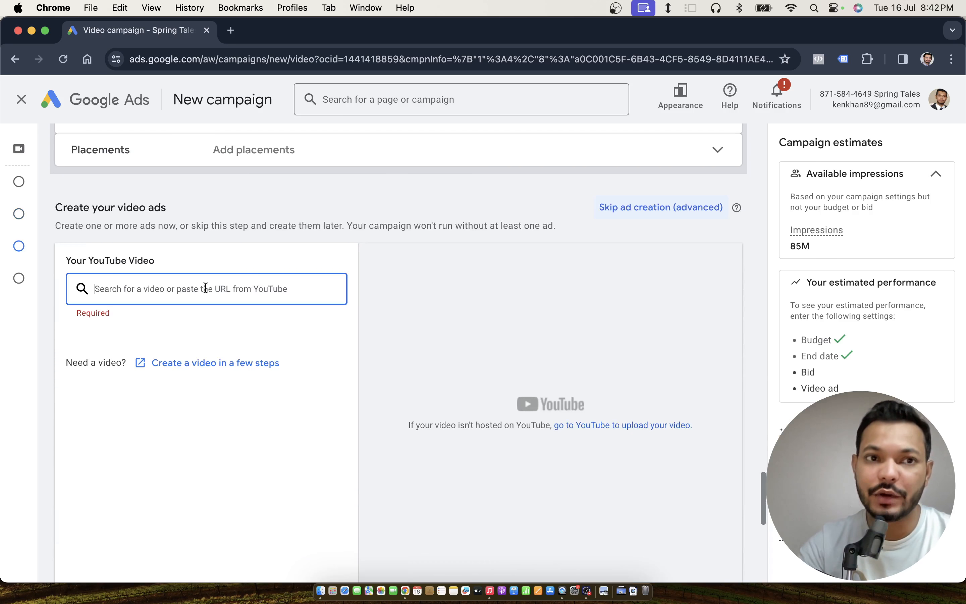
{"action": "key", "text": "ctrl+Left"}
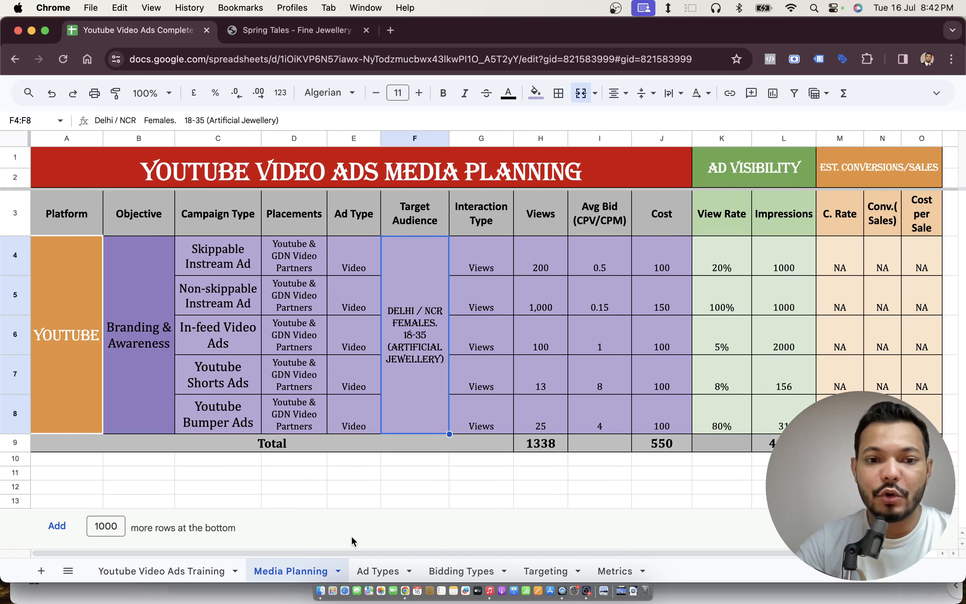
{"action": "left_click", "coordinate": [382, 569]}
{"action": "key", "text": "alt+Return"}
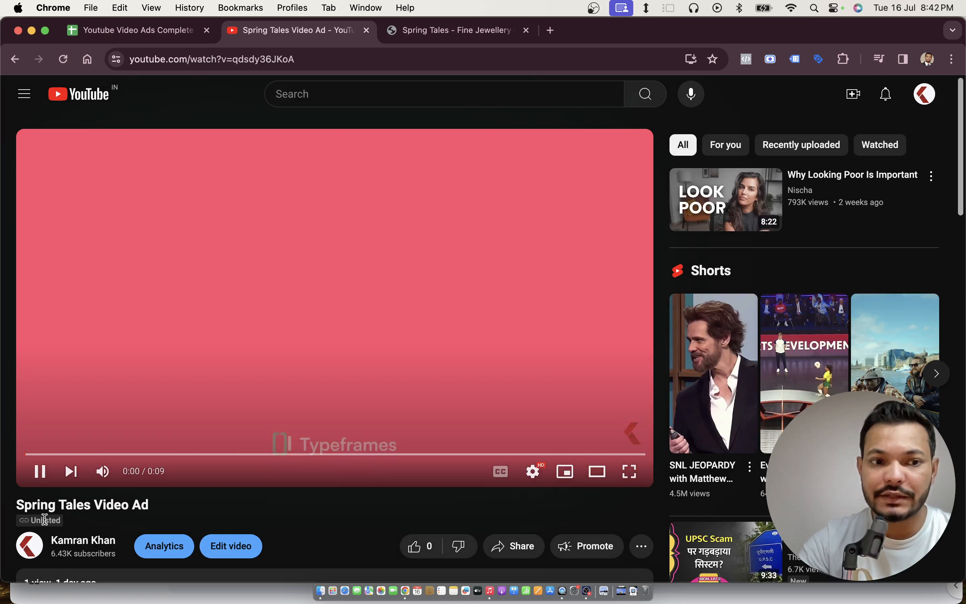
{"action": "key", "text": "ctrl+Right"}
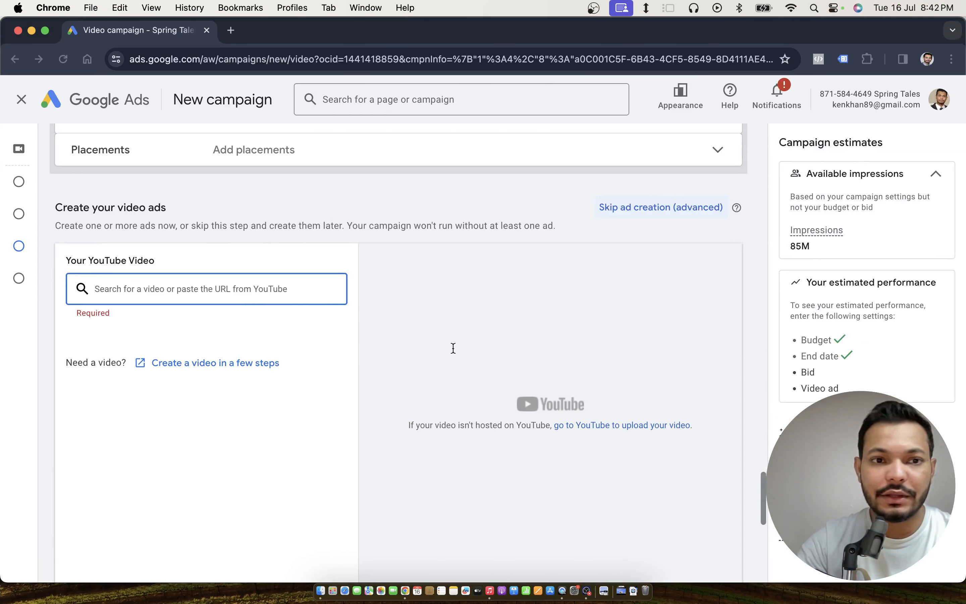
{"action": "type", "text": "https://www.youtube.com/watch?v=qdsdy36JKoA"}
{"action": "left_click", "coordinate": [234, 321]}
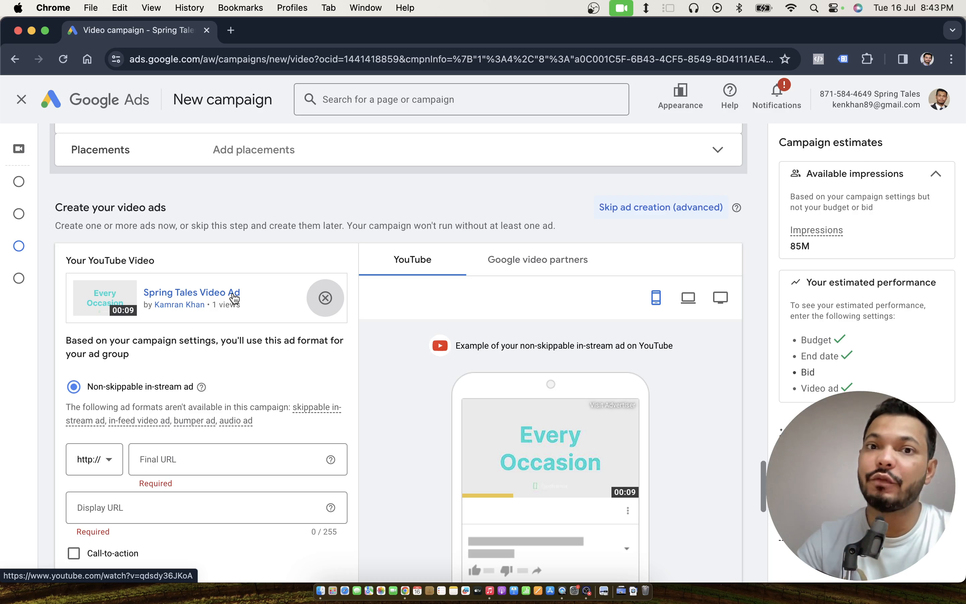
{"action": "scroll", "coordinate": [235, 299], "scroll_direction": "down", "scroll_amount": 5}
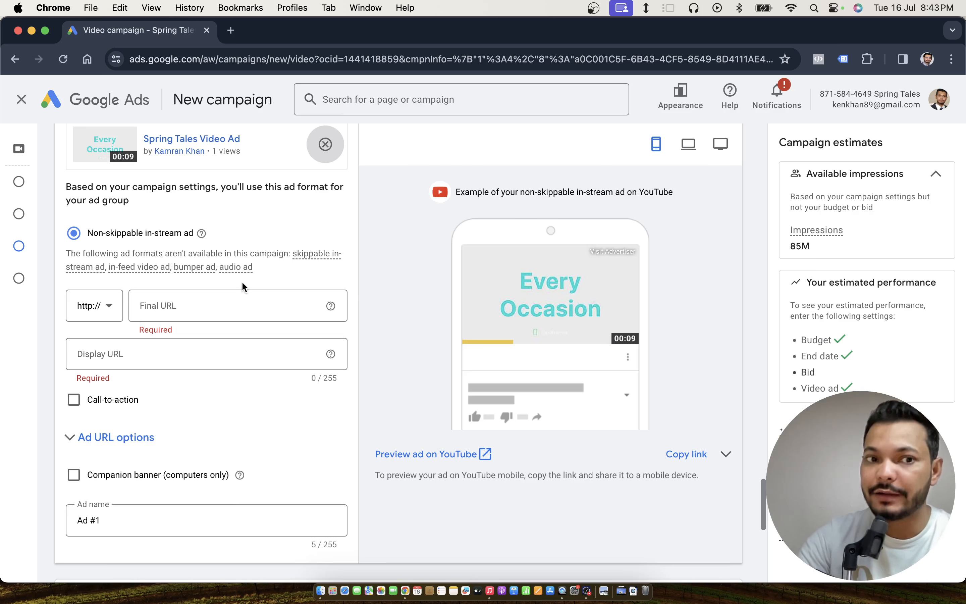
{"action": "key", "text": "ctrl+Left"}
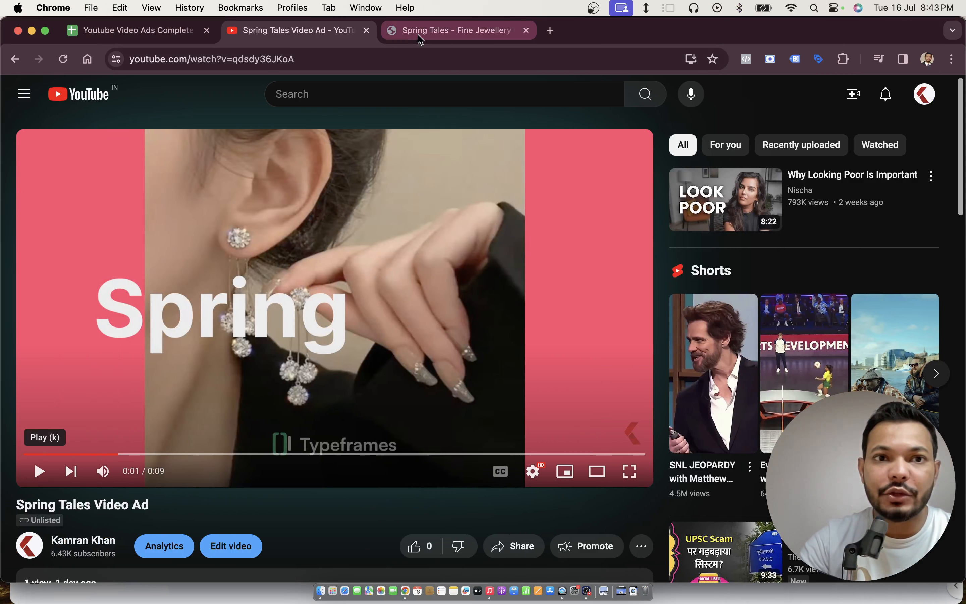
{"action": "left_click", "coordinate": [420, 39]}
{"action": "left_click", "coordinate": [297, 54]}
{"action": "key", "text": "super+c"}
{"action": "key", "text": "ctrl+Right"}
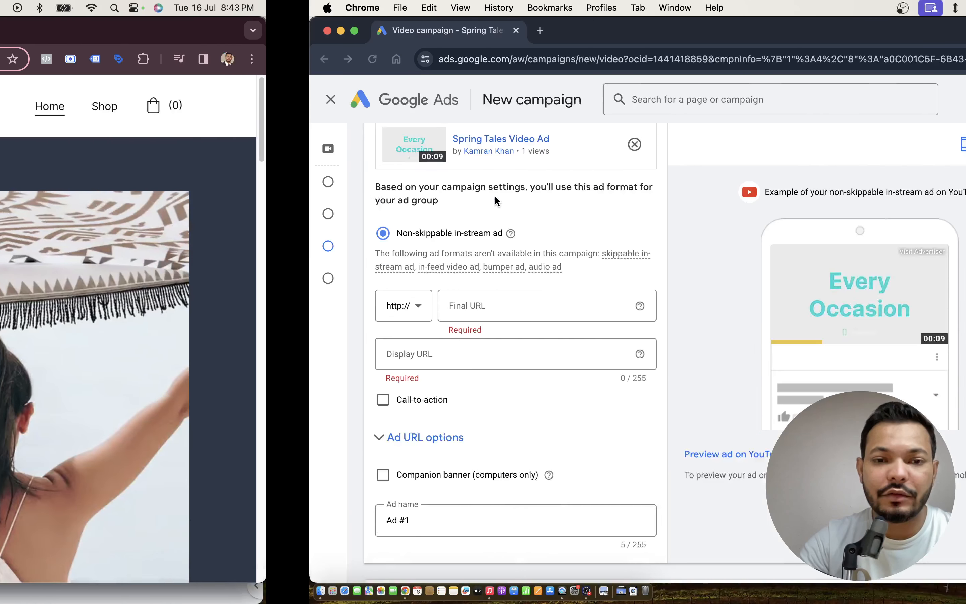
{"action": "left_click", "coordinate": [203, 308]}
{"action": "key", "text": "super+v"}
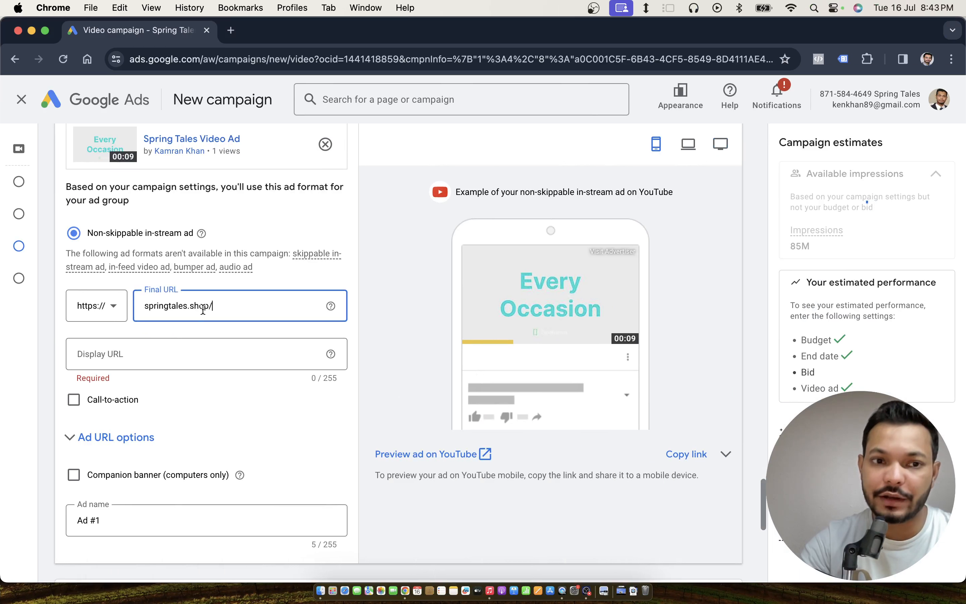
{"action": "left_click", "coordinate": [179, 349]}
{"action": "key", "text": "super+v"}
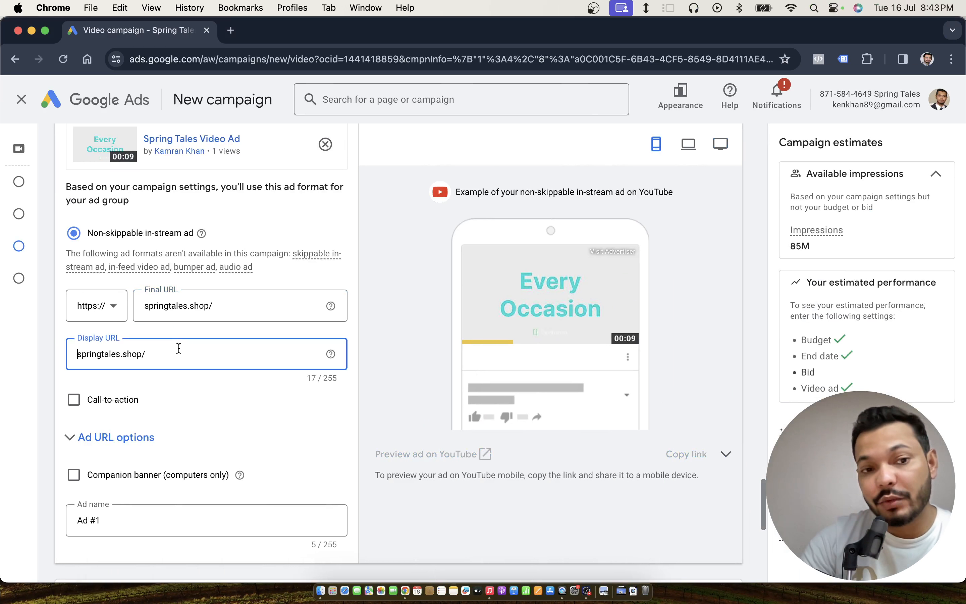
- Enable the ad's call-to-action and set it to Shop now
{"action": "left_click", "coordinate": [74, 399]}
{"action": "scroll", "coordinate": [190, 355], "scroll_direction": "down", "scroll_amount": 3}
{"action": "left_click", "coordinate": [180, 346]}
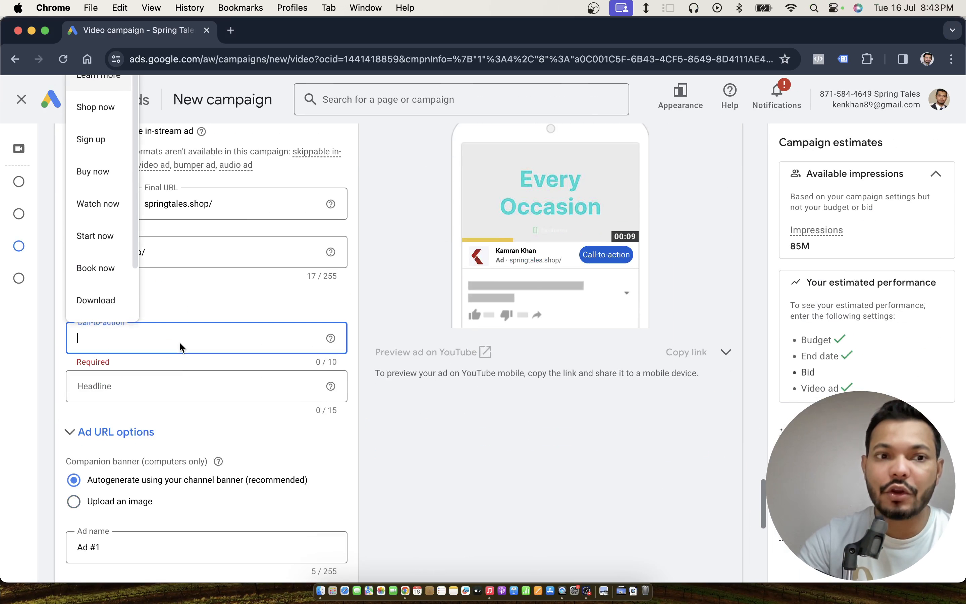
{"action": "left_click", "coordinate": [107, 106]}
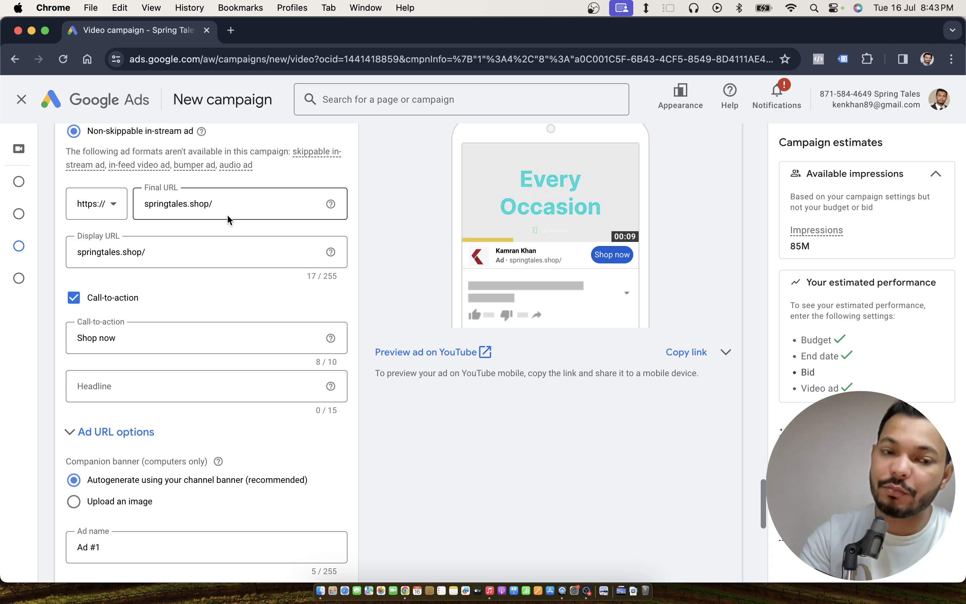
{"action": "scroll", "coordinate": [227, 215], "scroll_direction": "down", "scroll_amount": 3}
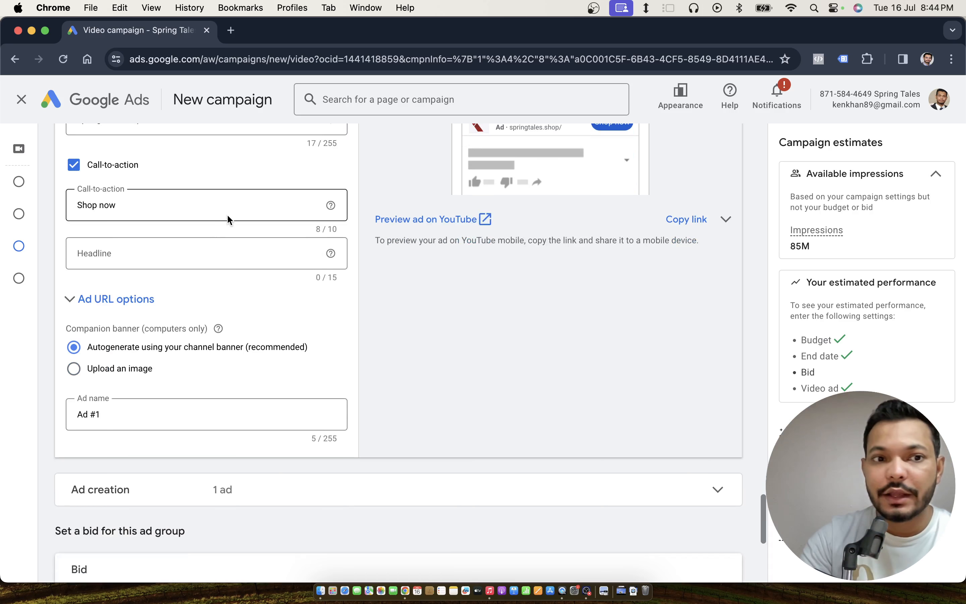
{"action": "left_click", "coordinate": [158, 254]}
{"action": "type", "text": "Ar"}
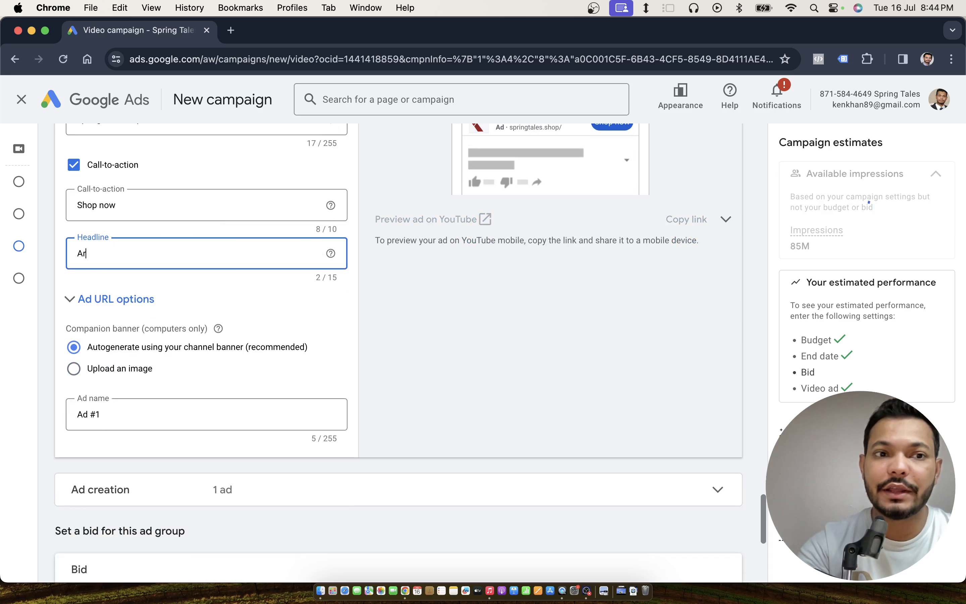
{"action": "type", "text": "tificial "}
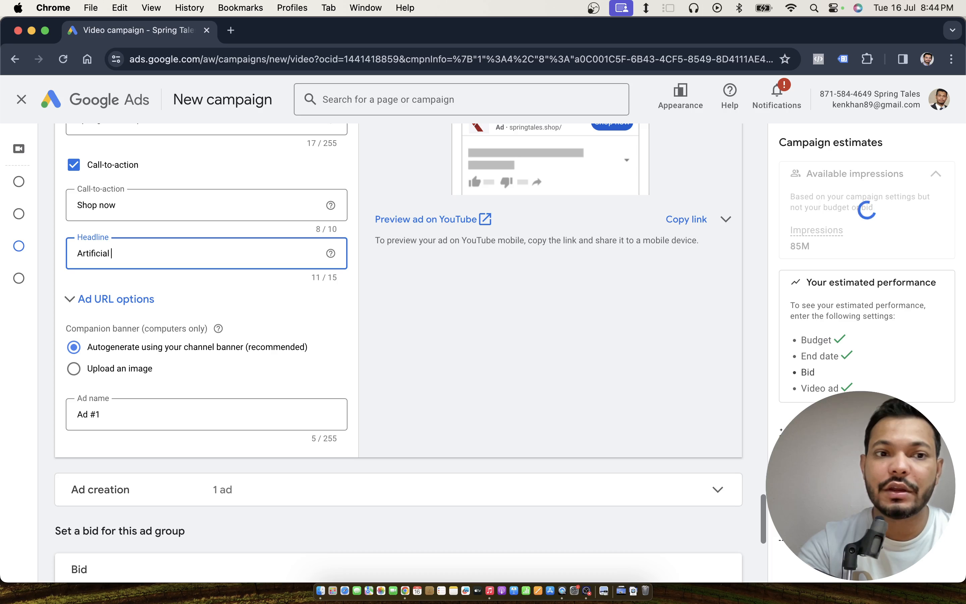
{"action": "type", "text": "Jewell"}
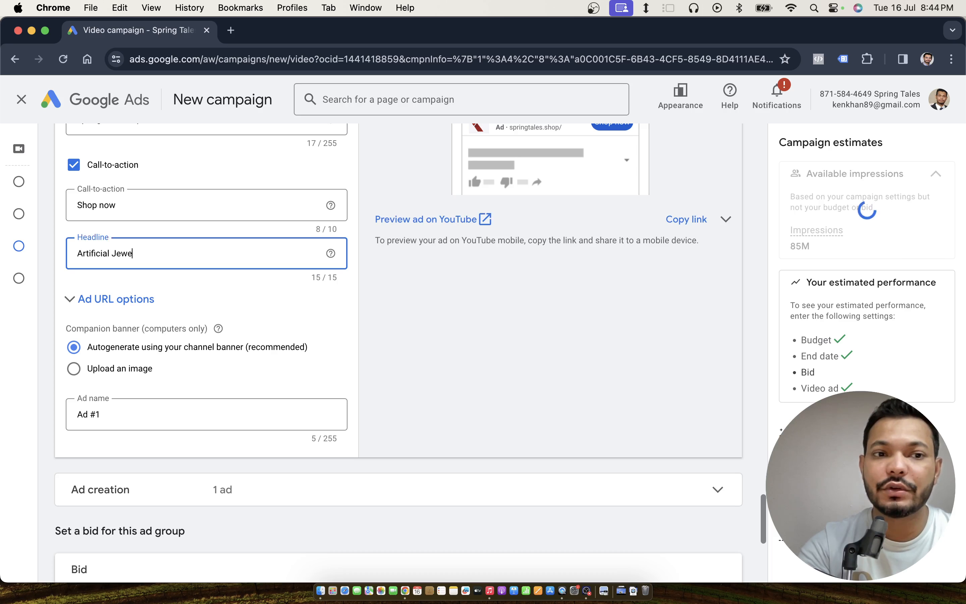
{"action": "key", "text": "BackSpace"}
{"action": "key", "text": "BackSpace"}
{"action": "key", "text": "BackSpace"}
{"action": "key", "text": "BackSpace"}
{"action": "key", "text": "BackSpace"}
{"action": "key", "text": "BackSpace"}
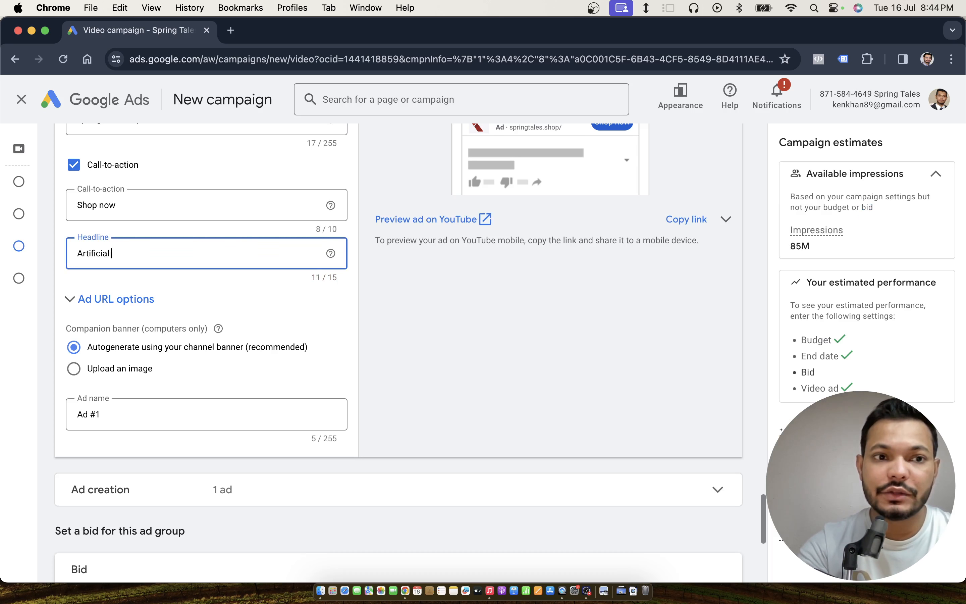
{"action": "key", "text": "BackSpace"}
{"action": "key", "text": "BackSpace"}
{"action": "key", "text": "BackSpace"}
{"action": "key", "text": "BackSpace"}
{"action": "key", "text": "BackSpace"}
{"action": "key", "text": "BackSpace"}
{"action": "key", "text": "BackSpace"}
{"action": "key", "text": "BackSpace"}
{"action": "key", "text": "BackSpace"}
{"action": "key", "text": "BackSpace"}
{"action": "key", "text": "BackSpace"}
- Set the ad's headline to Jewellery Store and review the companion banner, ad name and bid settings
{"action": "type", "text": "Jewellery Store"}
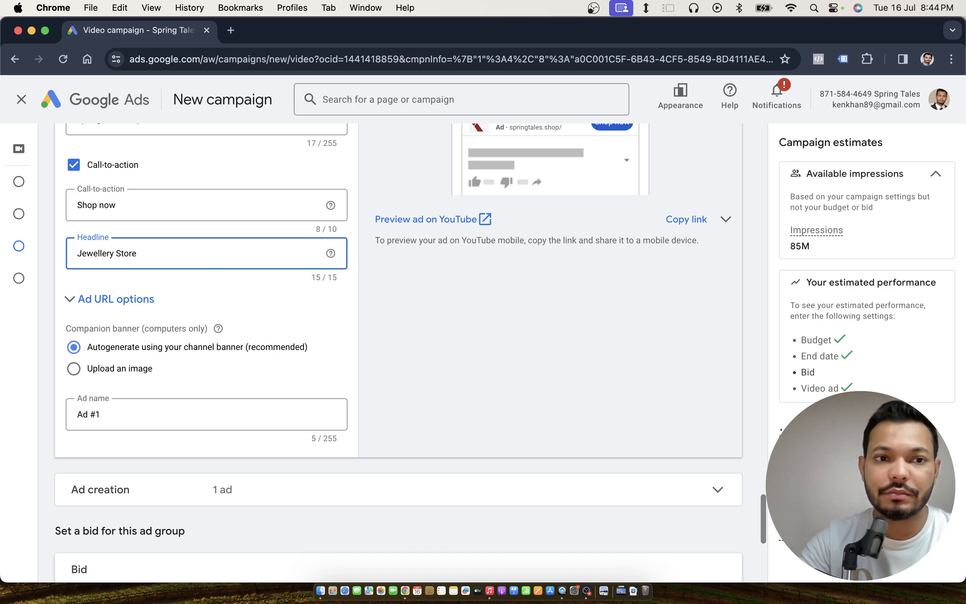
{"action": "scroll", "coordinate": [207, 264], "scroll_direction": "down", "scroll_amount": 4}
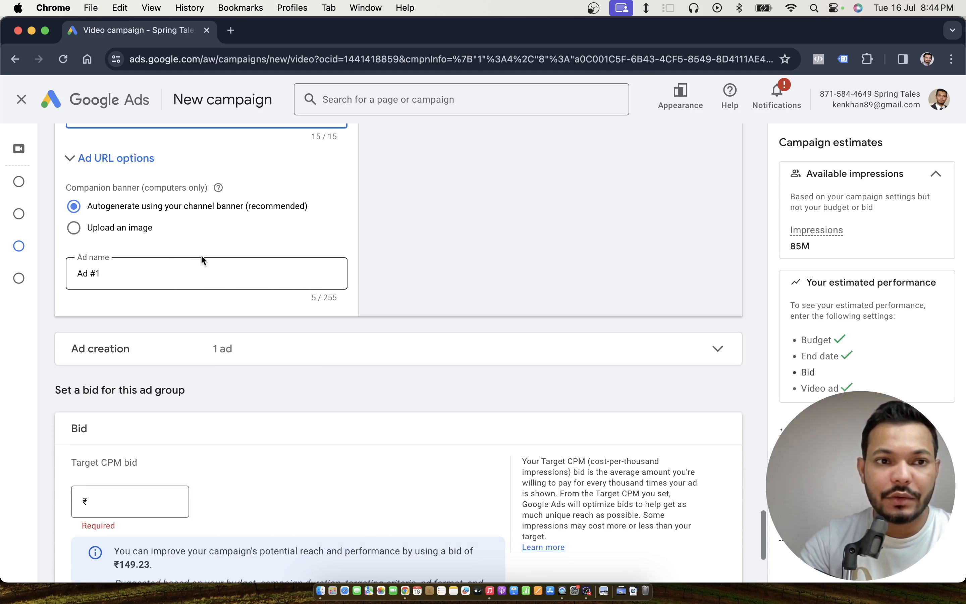
{"action": "scroll", "coordinate": [158, 275], "scroll_direction": "down", "scroll_amount": 2}
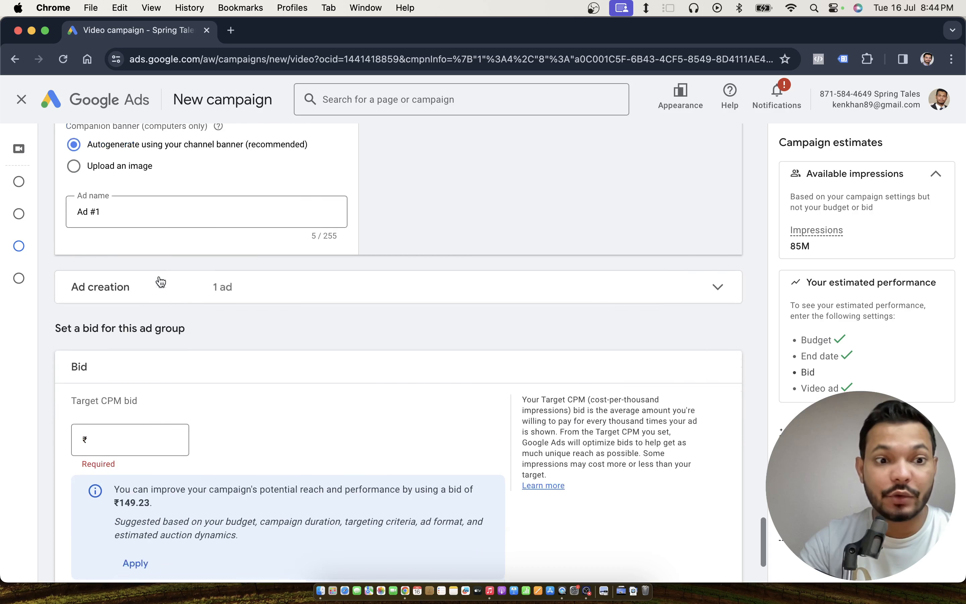
{"action": "scroll", "coordinate": [159, 277], "scroll_direction": "down", "scroll_amount": 4}
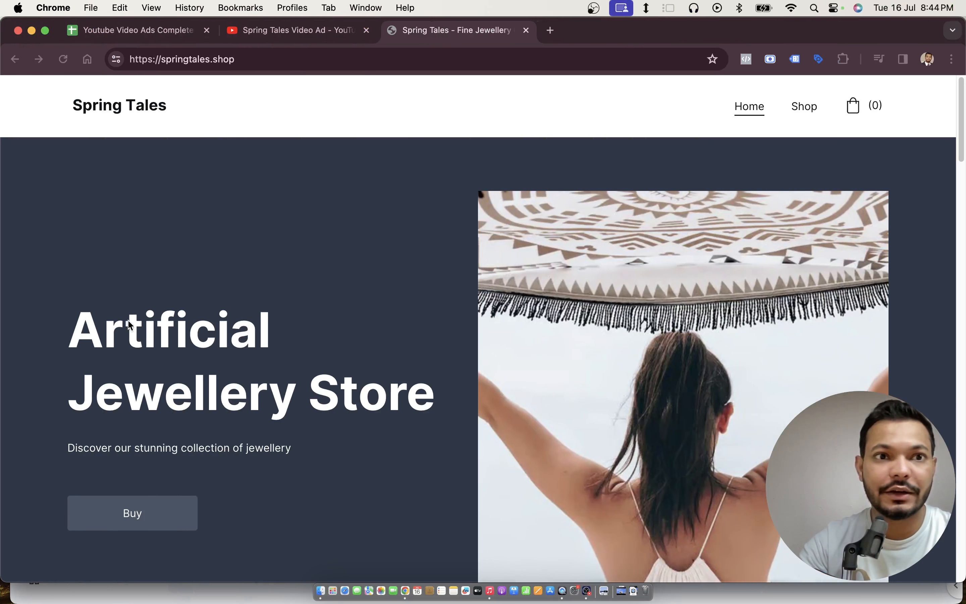
- Check the cost and average bid of the Non-skippable Instream Ad in the media planning spreadsheet
{"action": "left_click", "coordinate": [131, 34]}
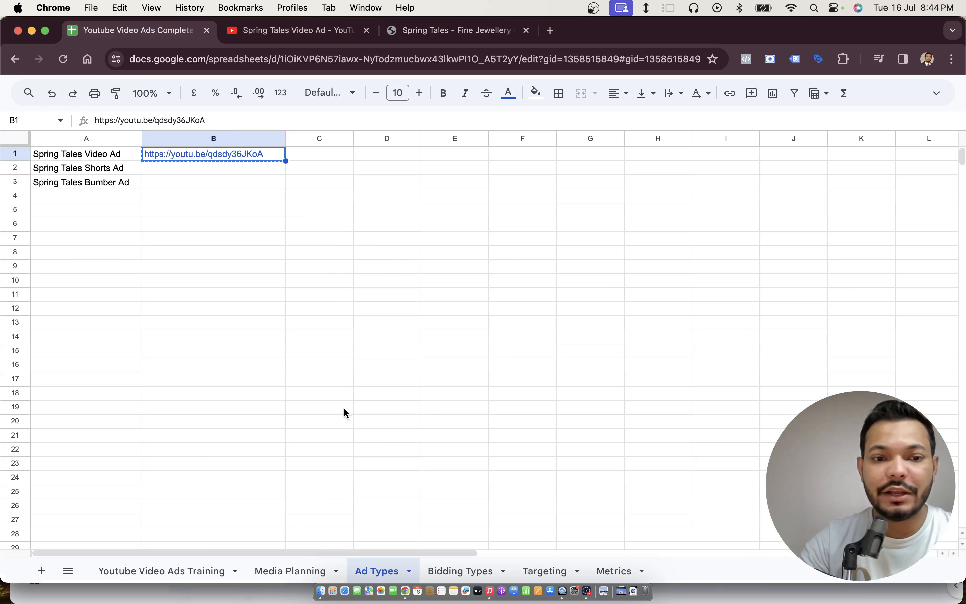
{"action": "left_click", "coordinate": [284, 570]}
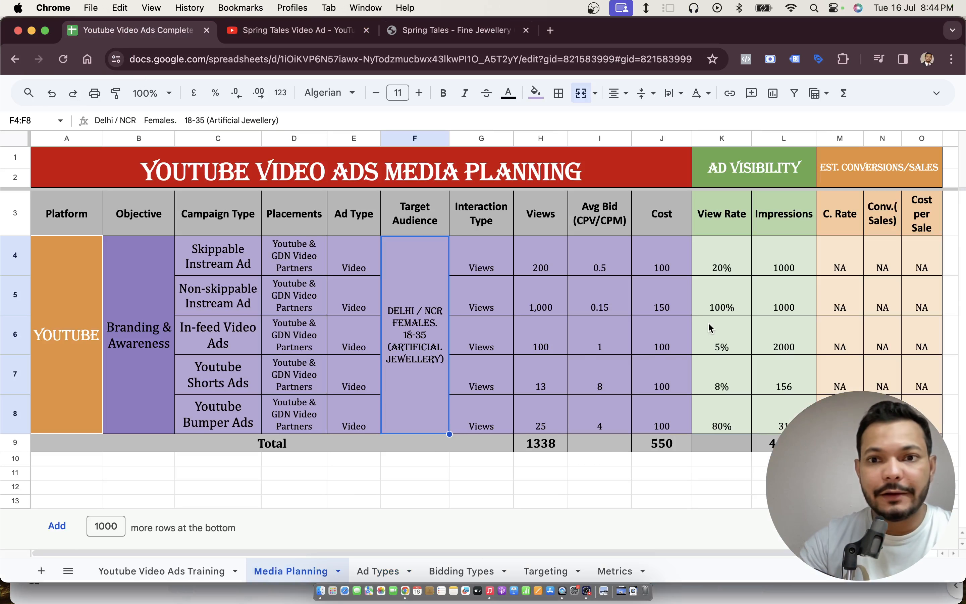
{"action": "left_click", "coordinate": [687, 308]}
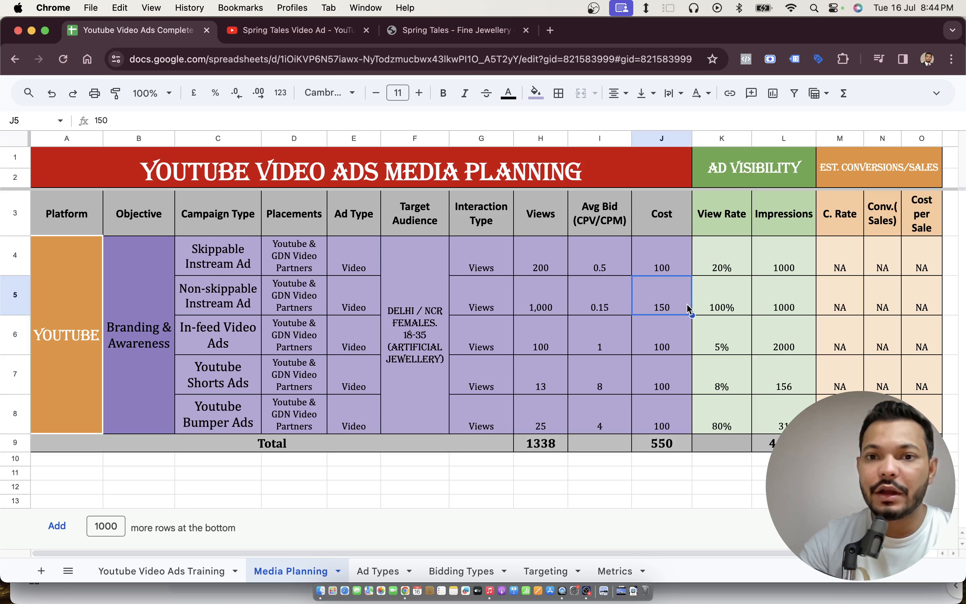
{"action": "key", "text": "Left"}
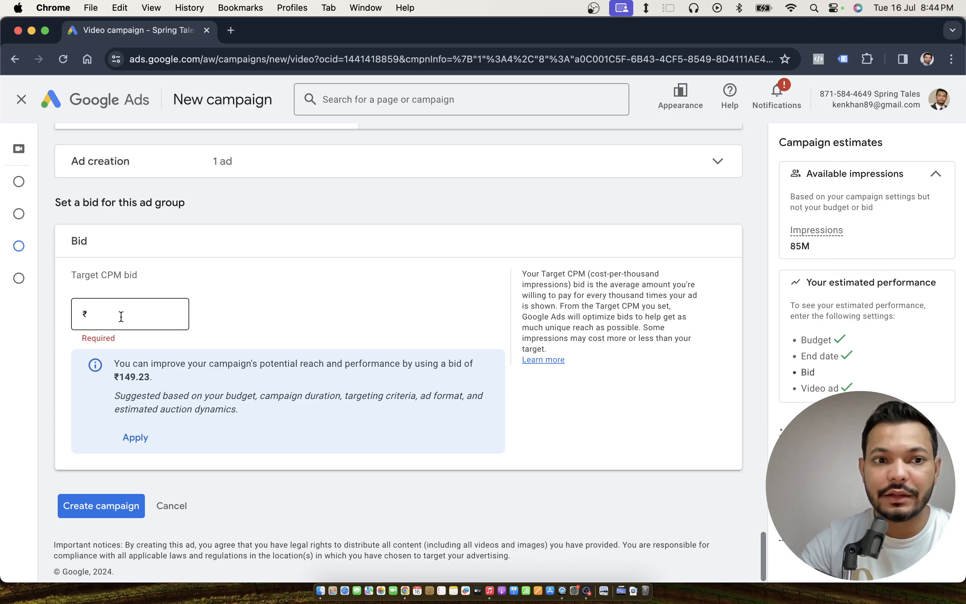
- Set the ad group's Target CPM bid to ₹150.00 in Google Ads
{"action": "left_click", "coordinate": [127, 315]}
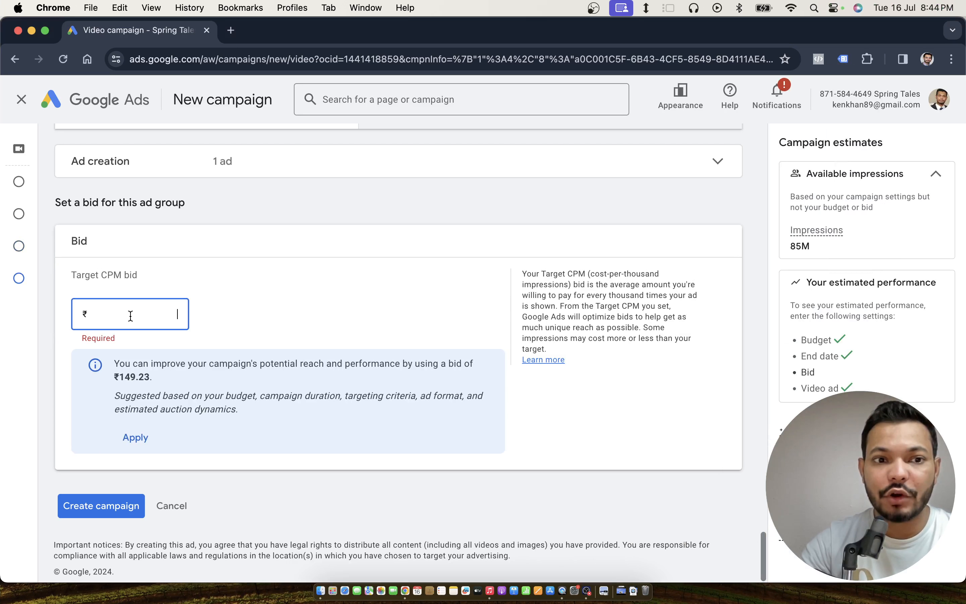
{"action": "type", "text": "150.00"}
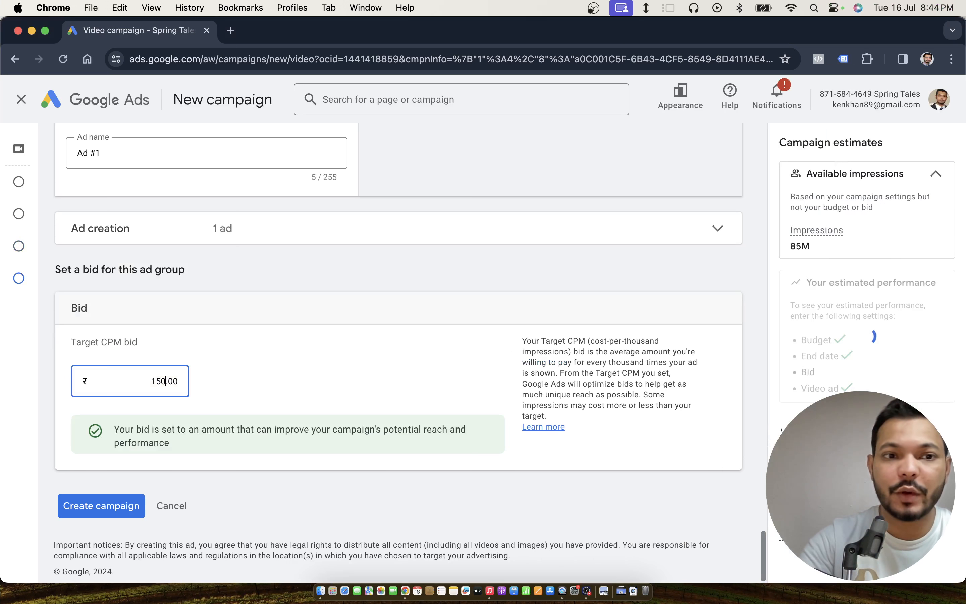
{"action": "left_click", "coordinate": [260, 342]}
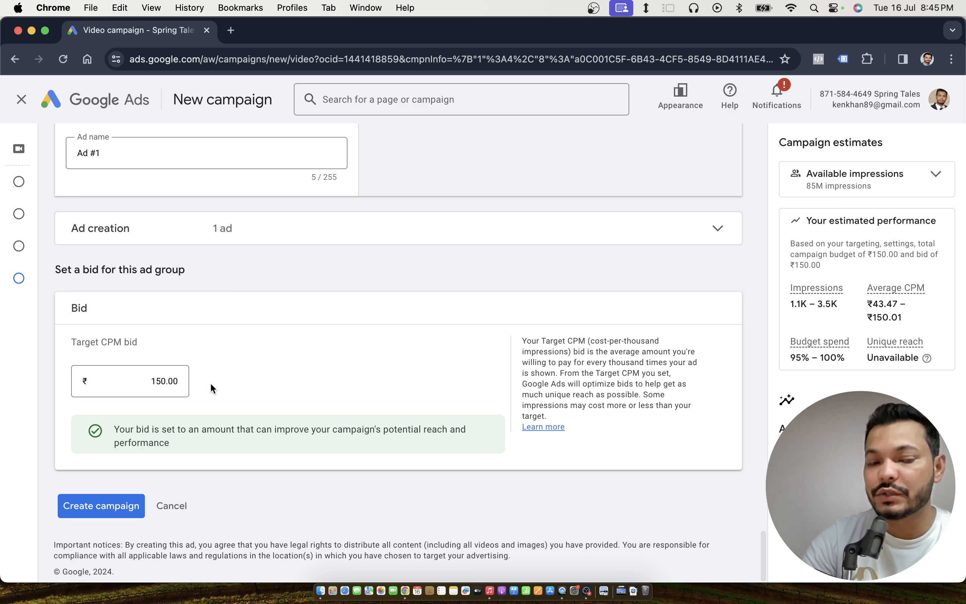
- Create the campaign and continue to its overview
{"action": "left_click", "coordinate": [116, 506]}
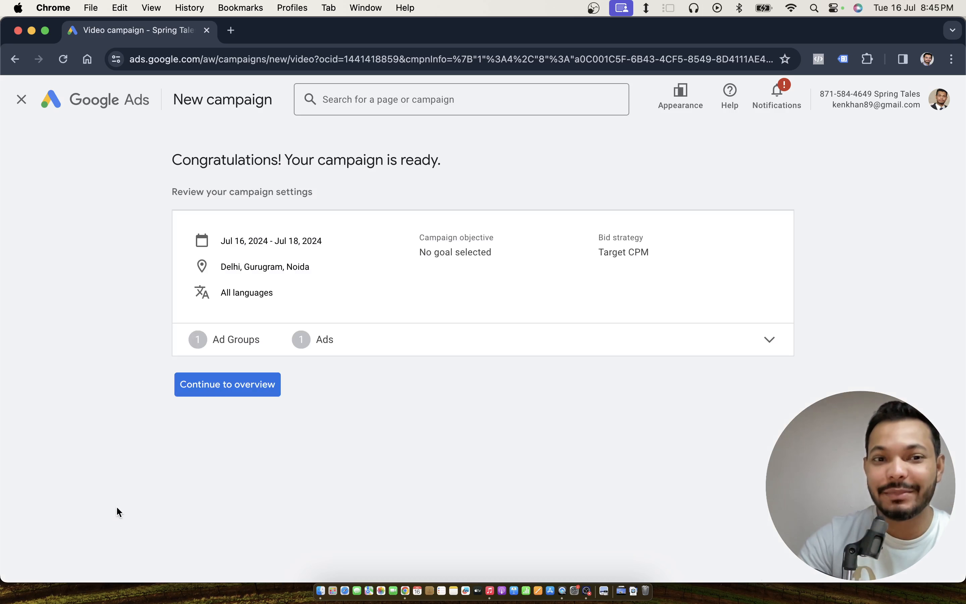
{"action": "left_click", "coordinate": [257, 385]}
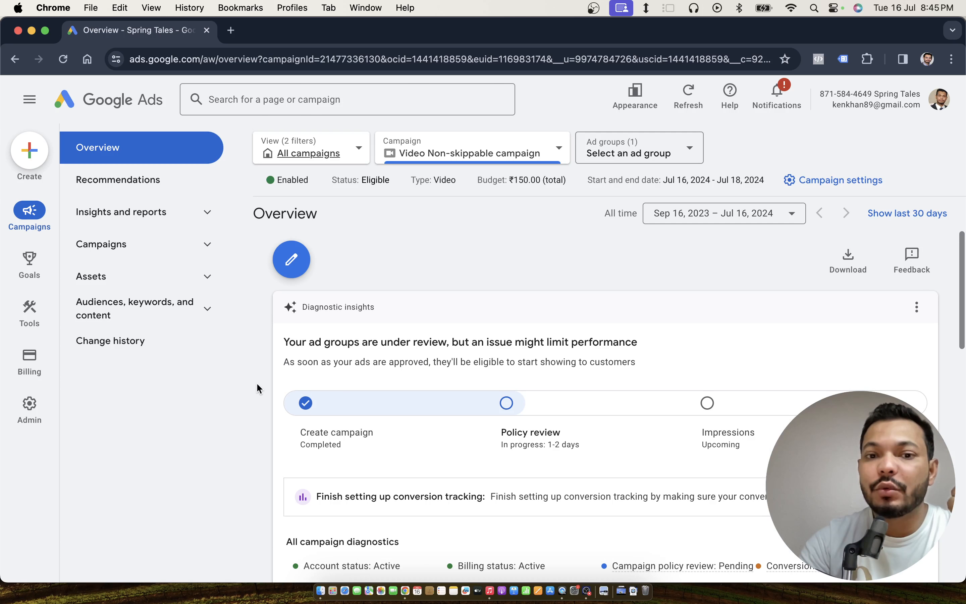
- Switch to the media planning spreadsheet and review the Non-skippable Instream Ad row's average bid, cost, views, view rate and impressions
{"action": "key", "text": "ctrl+Left"}
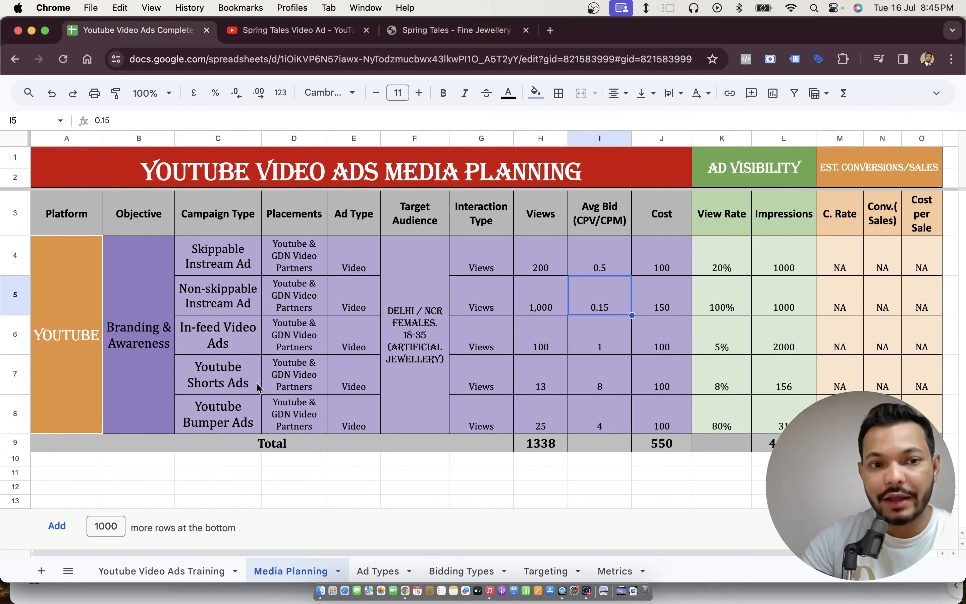
{"action": "left_click", "coordinate": [226, 294]}
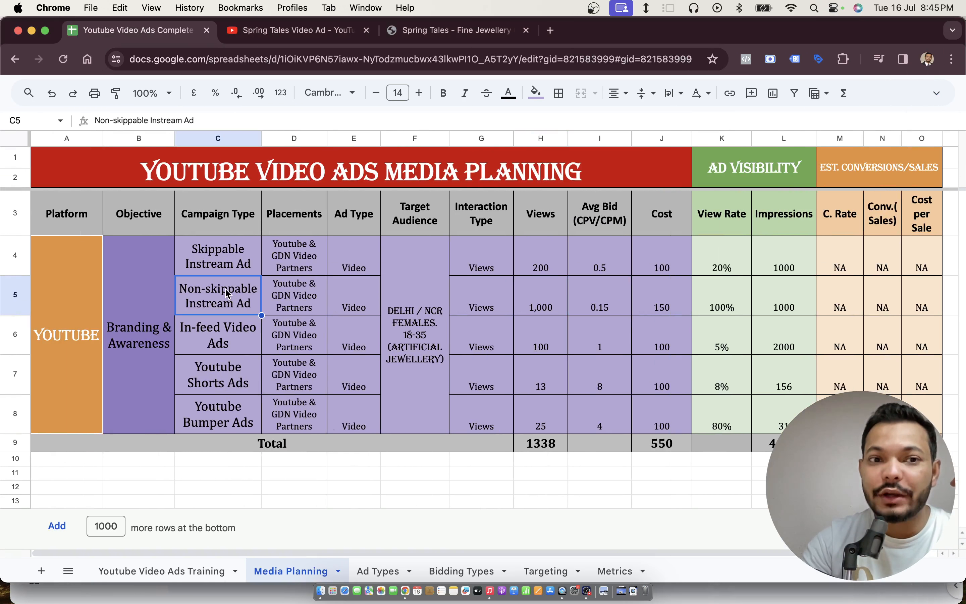
{"action": "key", "text": "Right"}
{"action": "key", "text": "Right"}
{"action": "key", "text": "Right"}
{"action": "key", "text": "Right"}
{"action": "key", "text": "Right"}
{"action": "key", "text": "Right"}
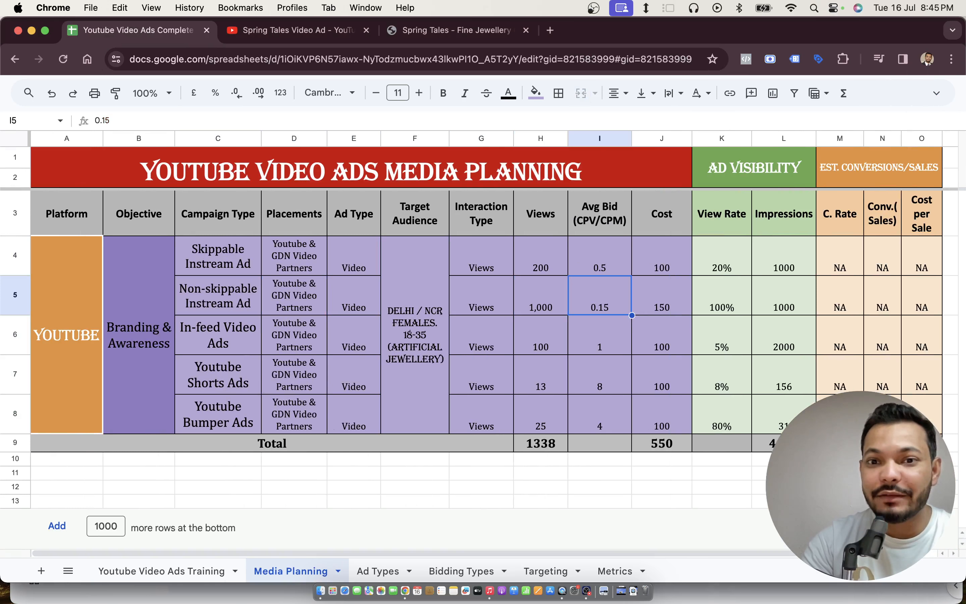
{"action": "key", "text": "Right"}
{"action": "key", "text": "Left"}
{"action": "key", "text": "Right"}
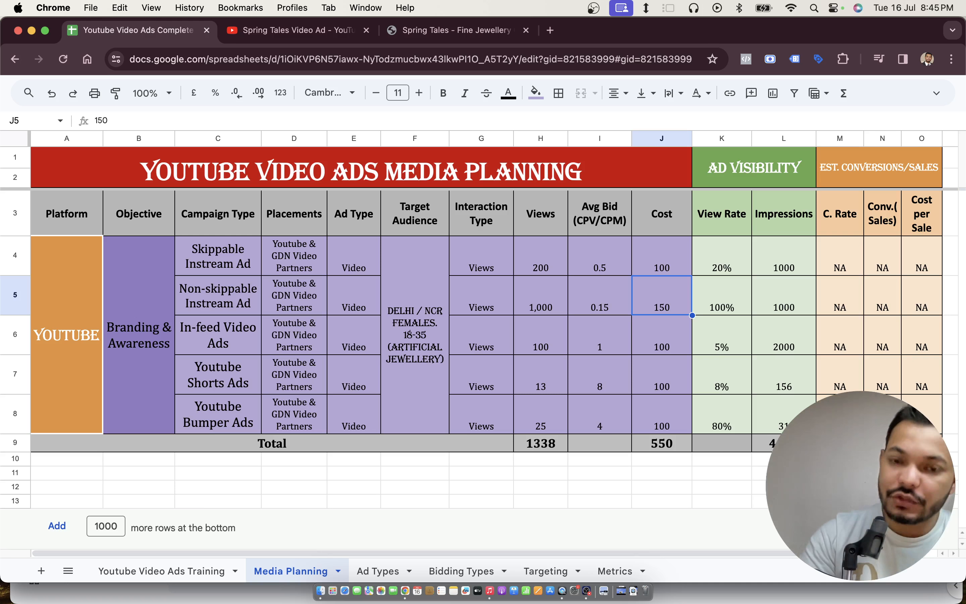
{"action": "key", "text": "Left"}
{"action": "key", "text": "Left"}
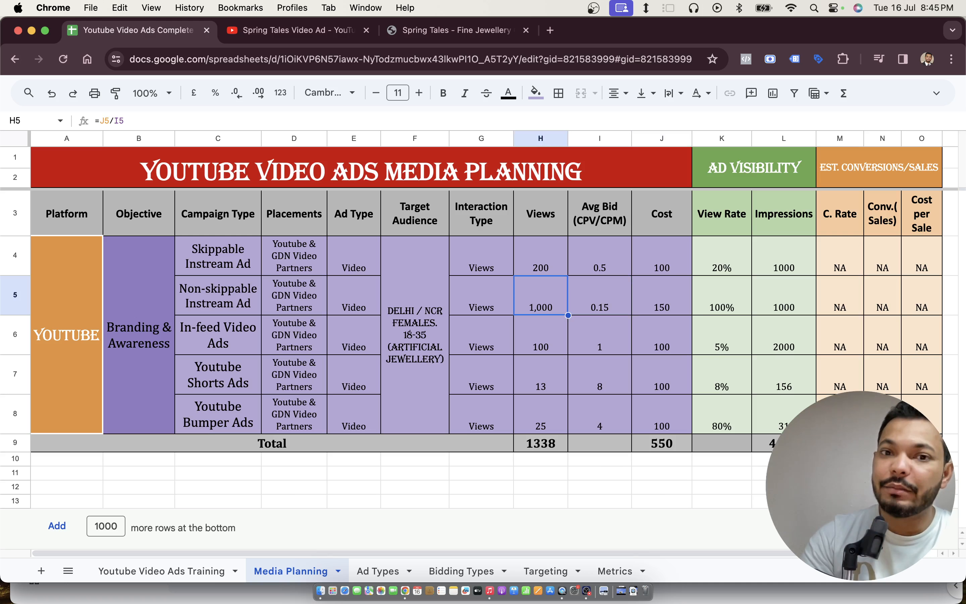
{"action": "key", "text": "Right"}
{"action": "key", "text": "Right"}
{"action": "key", "text": "Right"}
{"action": "key", "text": "Right"}
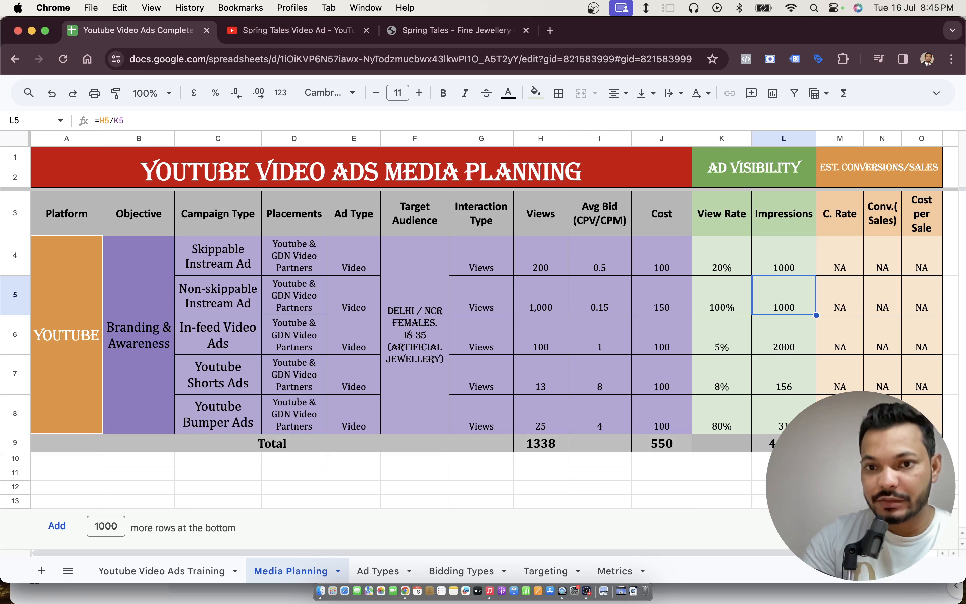
{"action": "key", "text": "Left"}
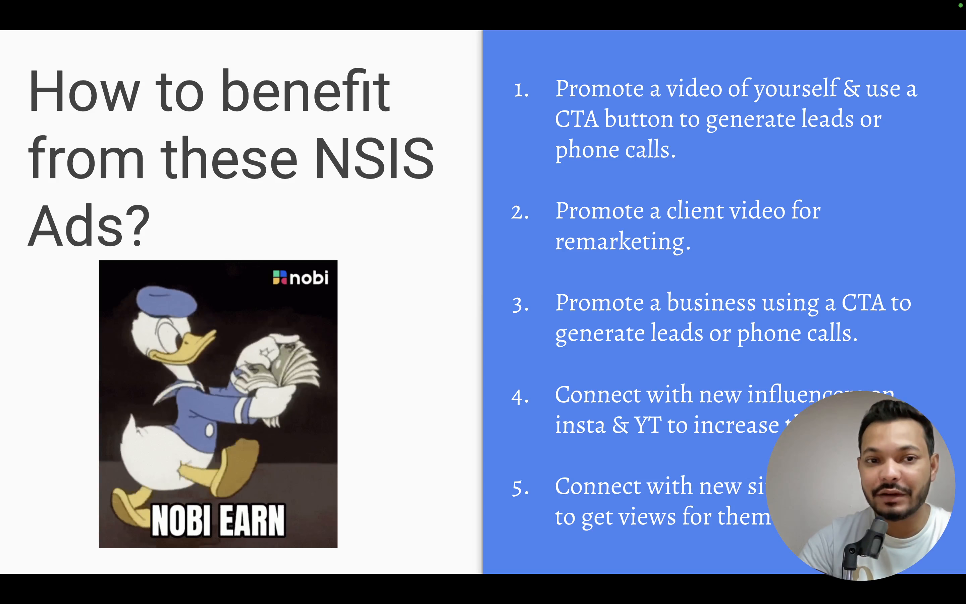
- Return from the slides to the spreadsheet and look up Exercise 1 of Video Module 4 in the Youtube Video Ads Training sheet
{"action": "key", "text": "ctrl+Right"}
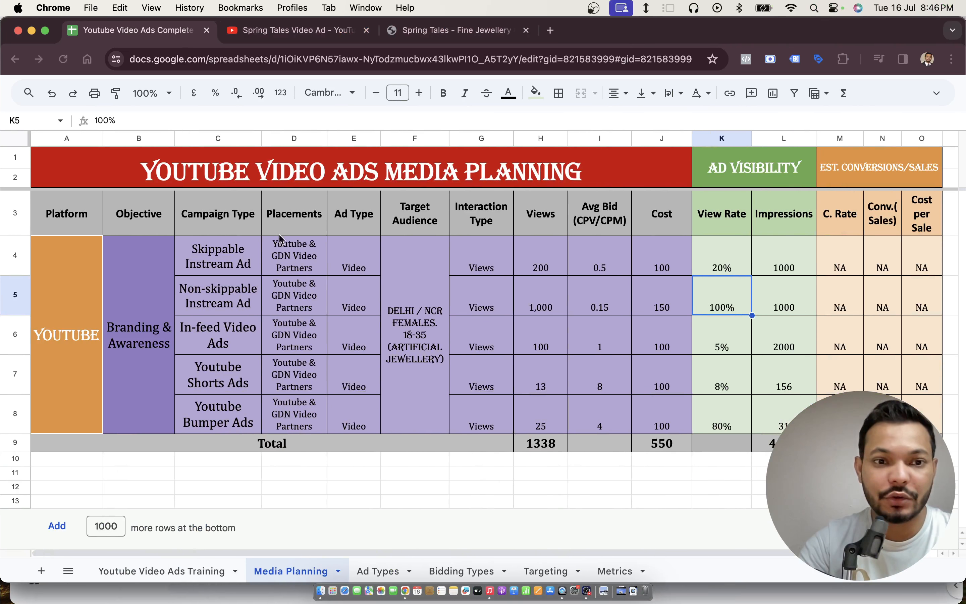
{"action": "left_click", "coordinate": [163, 571]}
{"action": "left_click", "coordinate": [562, 419]}
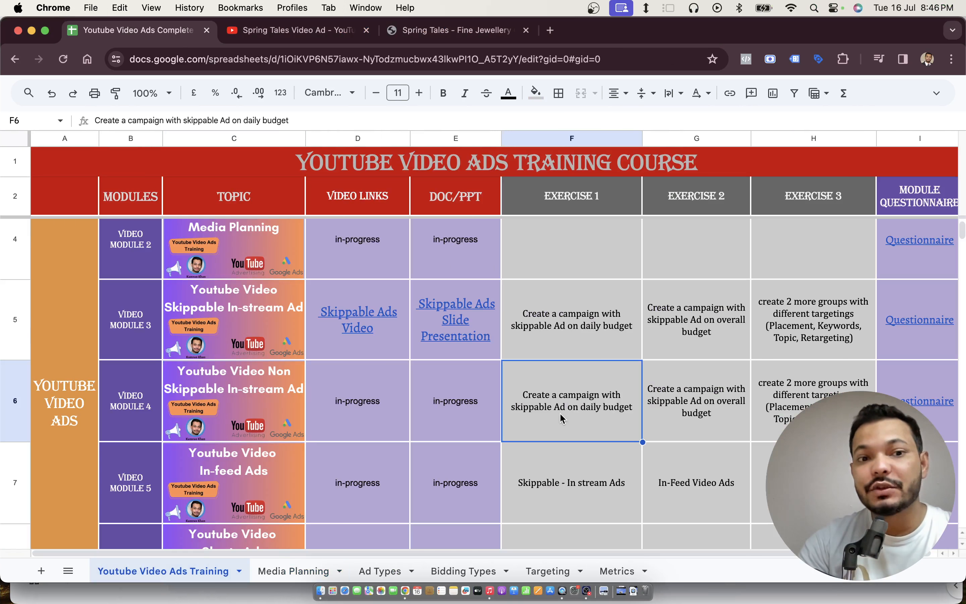